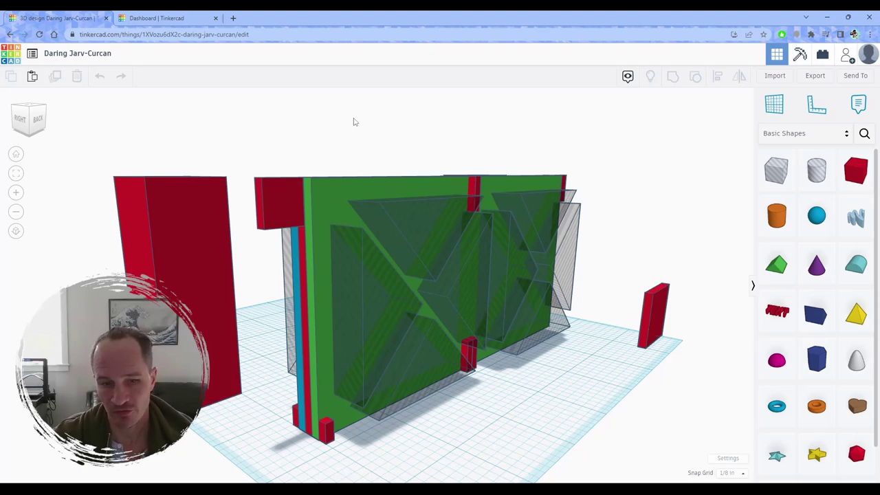
Step: Orbit around the gate from several sides, briefly selecting the hole wedge inside it
{"action": "right_click_drag", "start_coordinate": [354, 121], "coordinate": [306, 345]}
{"action": "scroll", "coordinate": [411, 121], "scroll_direction": "up", "scroll_amount": 2}
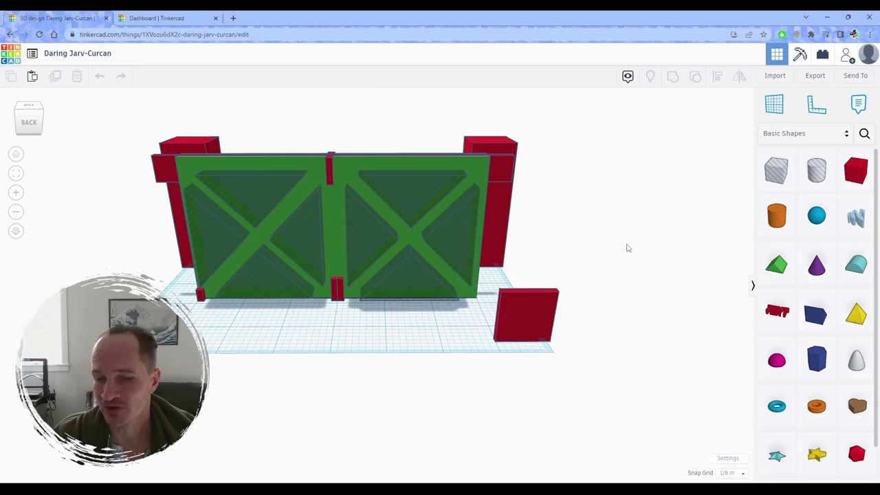
{"action": "right_click_drag", "start_coordinate": [609, 252], "coordinate": [485, 391]}
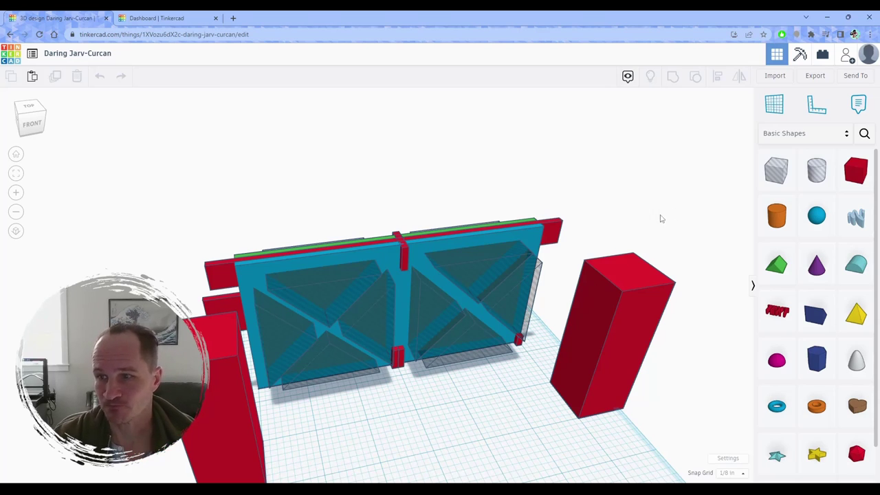
{"action": "scroll", "coordinate": [533, 313], "scroll_direction": "down", "scroll_amount": 1}
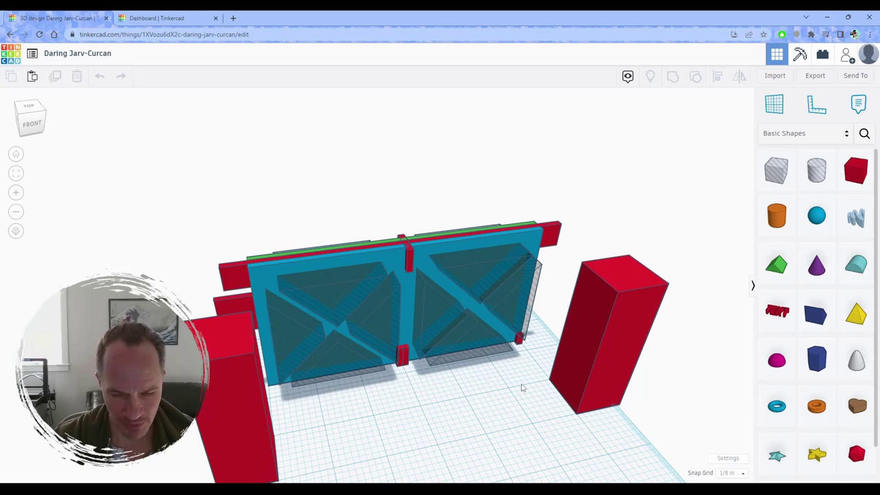
{"action": "left_click", "coordinate": [484, 352]}
{"action": "middle_click_drag", "start_coordinate": [505, 412], "coordinate": [484, 365]}
{"action": "scroll", "coordinate": [486, 365], "scroll_direction": "up", "scroll_amount": 1}
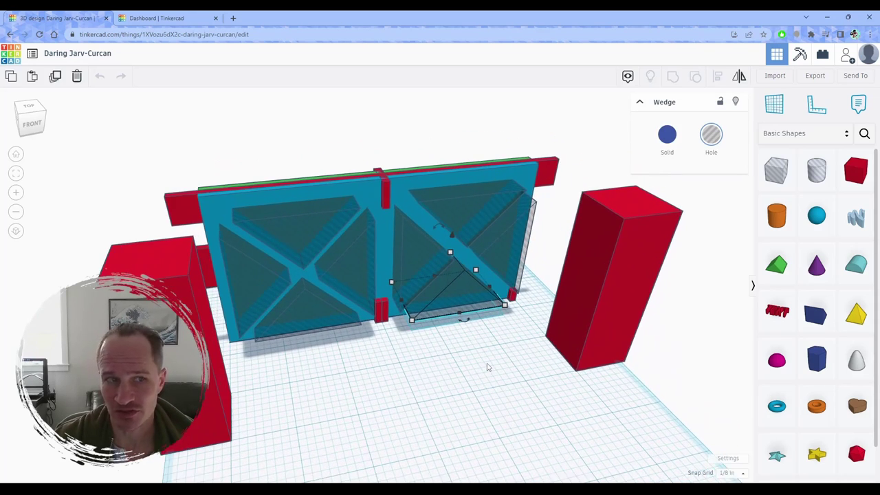
{"action": "right_click_drag", "start_coordinate": [506, 367], "coordinate": [466, 363]}
{"action": "left_click", "coordinate": [463, 363]}
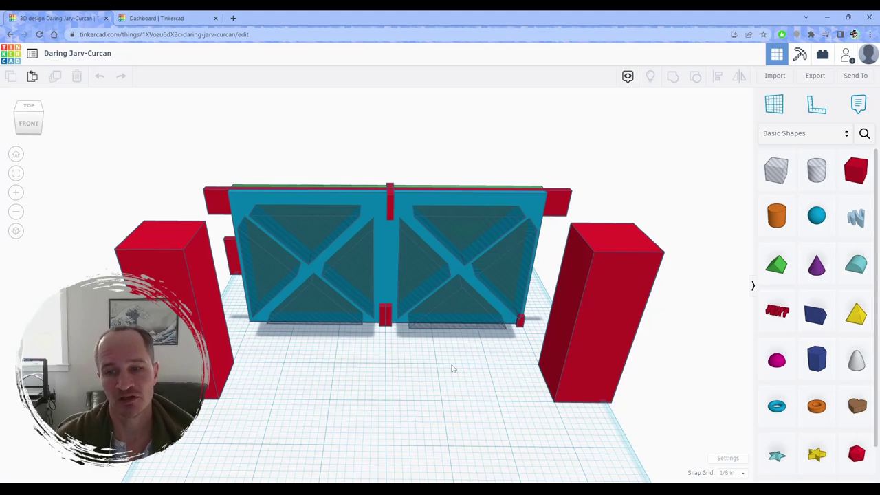
{"action": "right_click_drag", "start_coordinate": [447, 389], "coordinate": [365, 346]}
{"action": "scroll", "coordinate": [385, 364], "scroll_direction": "down", "scroll_amount": 2}
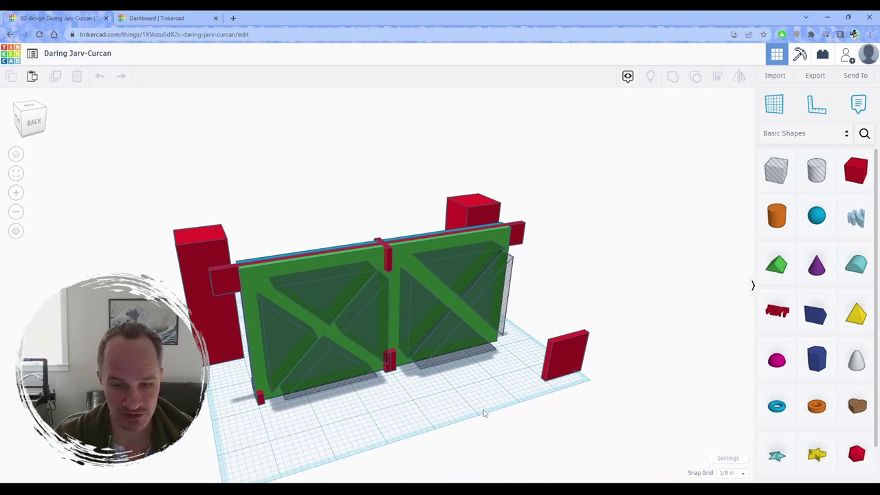
{"action": "right_click_drag", "start_coordinate": [484, 407], "coordinate": [433, 411]}
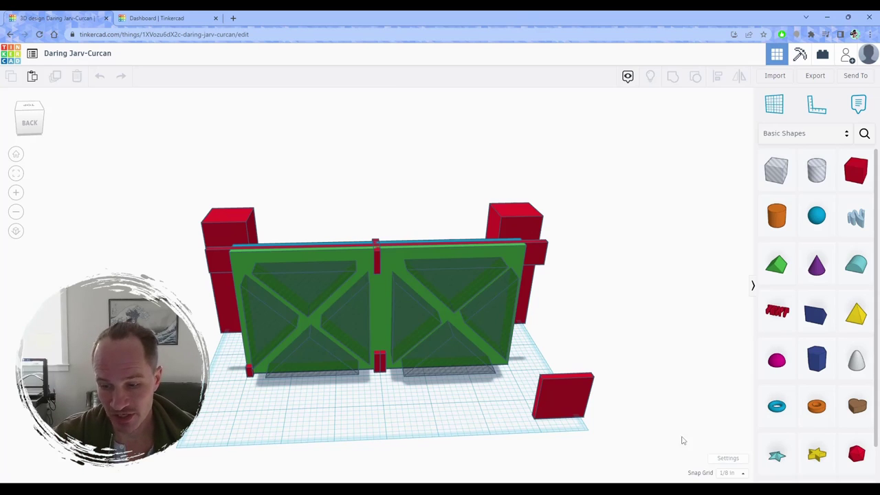
Step: Check the workspace measurement units and close the settings unchanged
{"action": "left_click", "coordinate": [733, 461]}
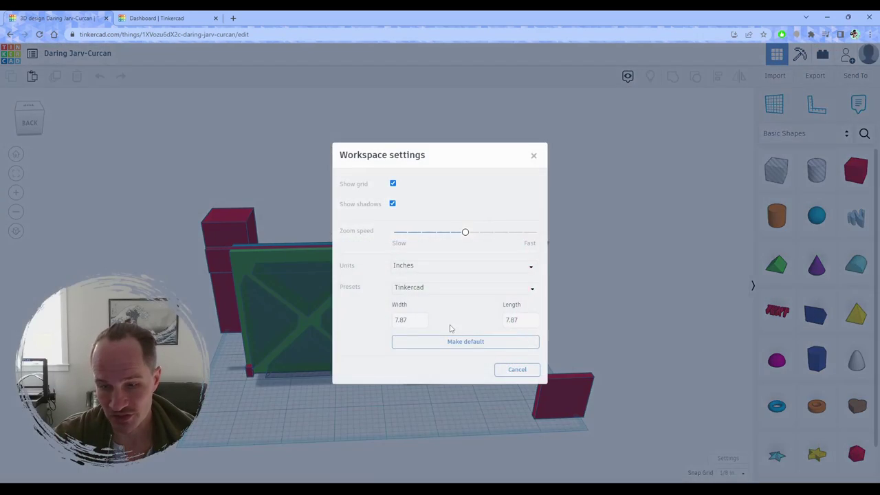
{"action": "left_click", "coordinate": [490, 268]}
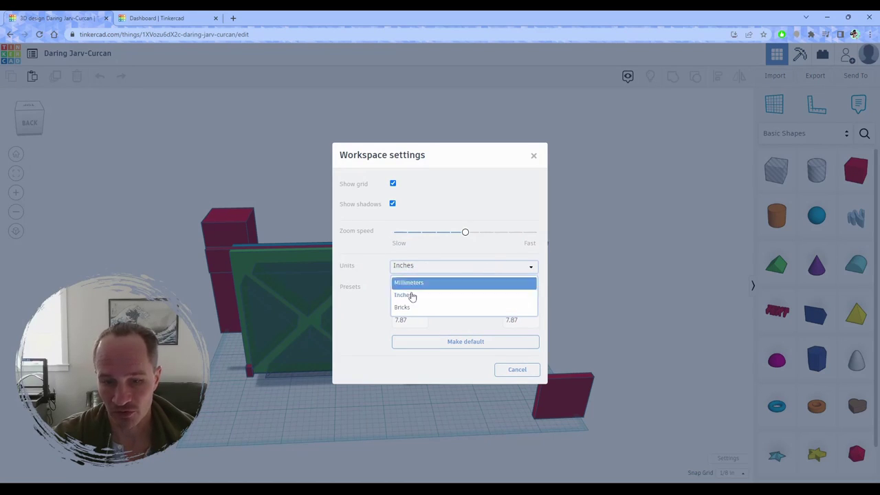
{"action": "left_click", "coordinate": [532, 154]}
{"action": "left_click", "coordinate": [532, 154]}
{"action": "right_click_drag", "start_coordinate": [407, 401], "coordinate": [486, 417]}
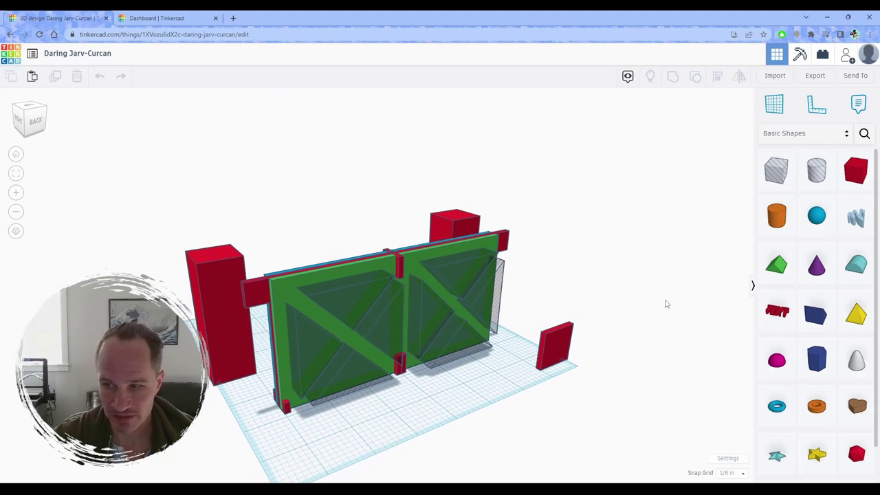
{"action": "scroll", "coordinate": [840, 237], "scroll_direction": "down", "scroll_amount": 2}
{"action": "scroll", "coordinate": [832, 255], "scroll_direction": "up", "scroll_amount": 2}
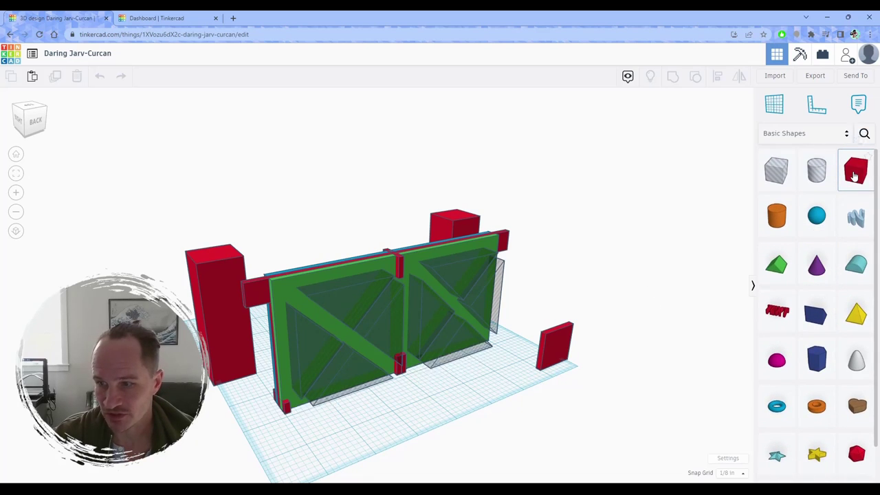
Step: Drop a new red box in front of the gate, then delete it again
{"action": "left_click_drag", "start_coordinate": [855, 176], "coordinate": [455, 405]}
{"action": "right_click_drag", "start_coordinate": [383, 427], "coordinate": [427, 435]}
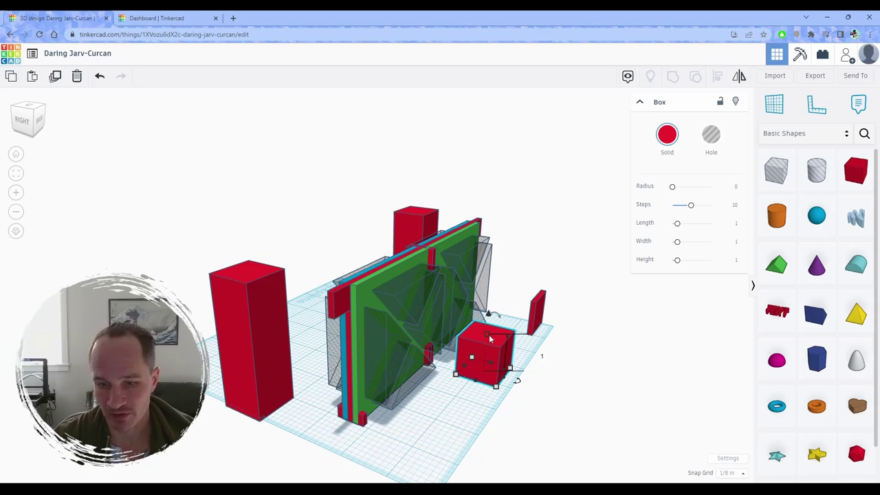
{"action": "right_click_drag", "start_coordinate": [537, 389], "coordinate": [479, 386]}
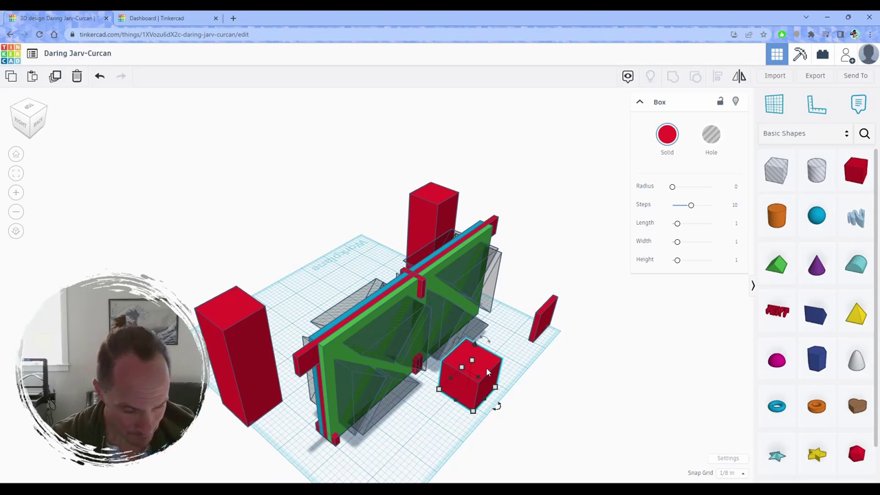
{"action": "right_click_drag", "start_coordinate": [555, 365], "coordinate": [495, 323]}
{"action": "left_click", "coordinate": [517, 356]}
{"action": "right_click_drag", "start_coordinate": [504, 357], "coordinate": [473, 369]}
{"action": "left_click", "coordinate": [475, 370]}
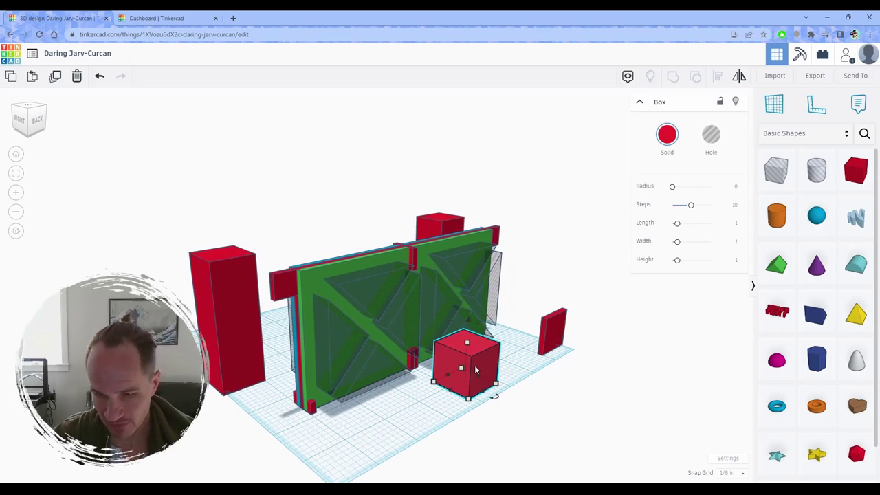
{"action": "key", "text": "Delete"}
Step: Inspect the gate from the back and sides, selecting the thin red box and tall red post
{"action": "left_click", "coordinate": [552, 330]}
{"action": "right_click_drag", "start_coordinate": [557, 344], "coordinate": [533, 318]}
{"action": "scroll", "coordinate": [554, 340], "scroll_direction": "up", "scroll_amount": 3}
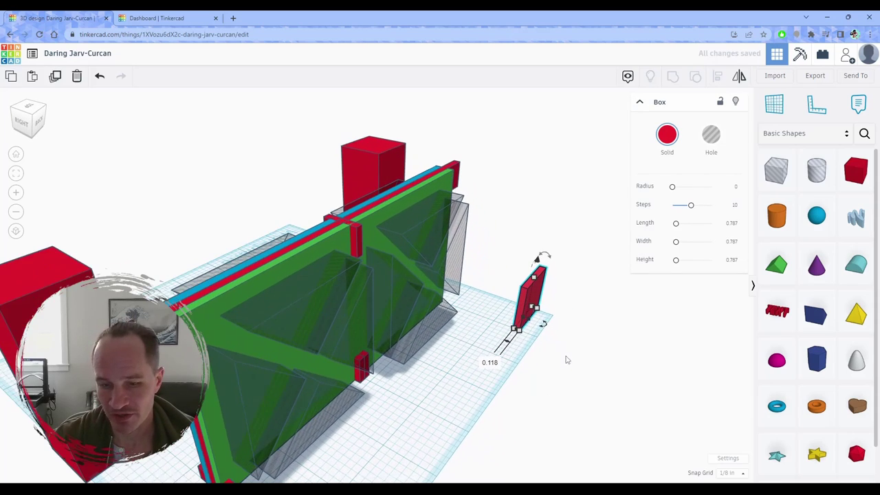
{"action": "right_click_drag", "start_coordinate": [568, 359], "coordinate": [445, 361]}
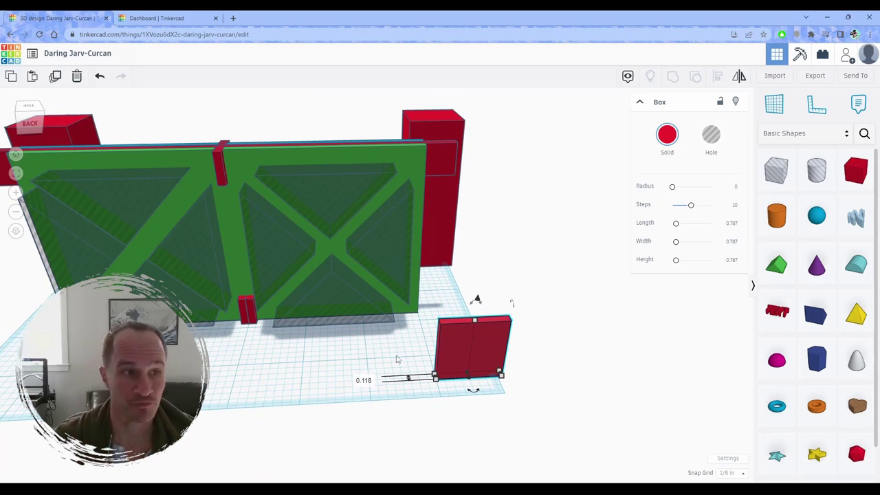
{"action": "right_click_drag", "start_coordinate": [396, 359], "coordinate": [372, 368]}
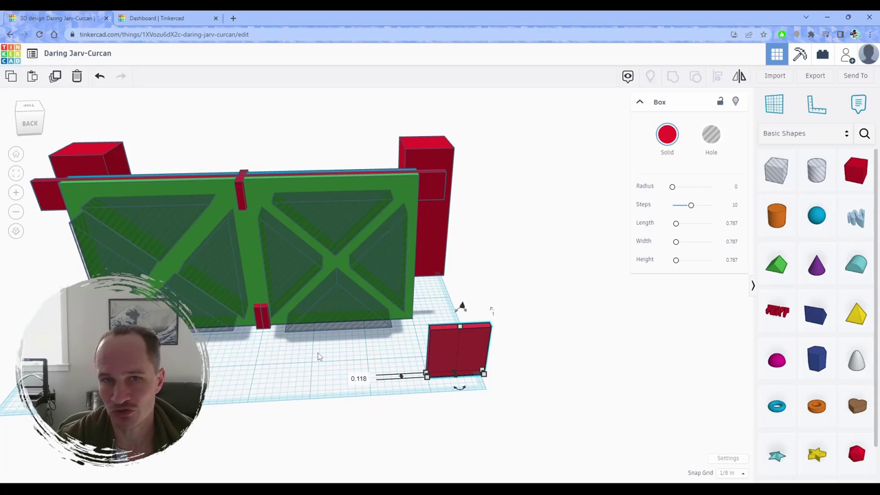
{"action": "mouse_move", "coordinate": [309, 359]}
{"action": "right_mouse_down"}
{"action": "mouse_move", "coordinate": [291, 362]}
{"action": "mouse_move", "coordinate": [424, 338]}
{"action": "mouse_move", "coordinate": [310, 374]}
{"action": "mouse_move", "coordinate": [282, 362]}
{"action": "mouse_move", "coordinate": [322, 341]}
{"action": "mouse_move", "coordinate": [304, 369]}
{"action": "right_mouse_up"}
{"action": "scroll", "coordinate": [311, 364], "scroll_direction": "up", "scroll_amount": 1}
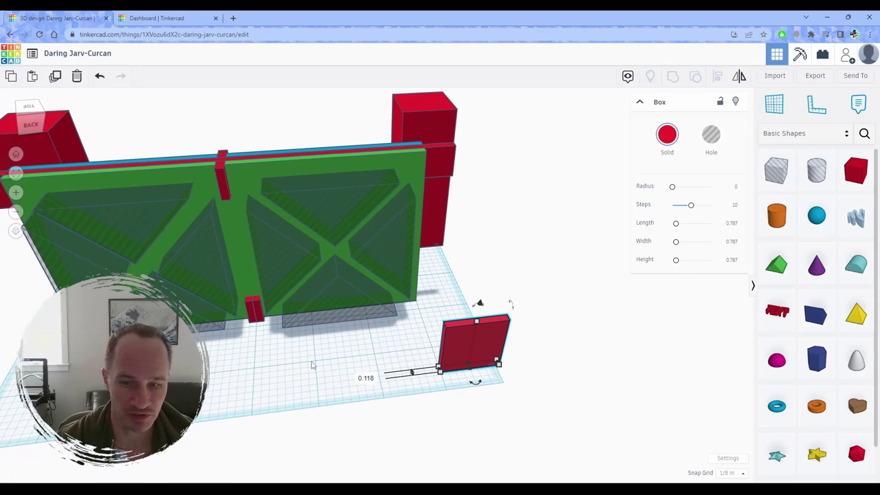
{"action": "scroll", "coordinate": [311, 364], "scroll_direction": "down", "scroll_amount": 1}
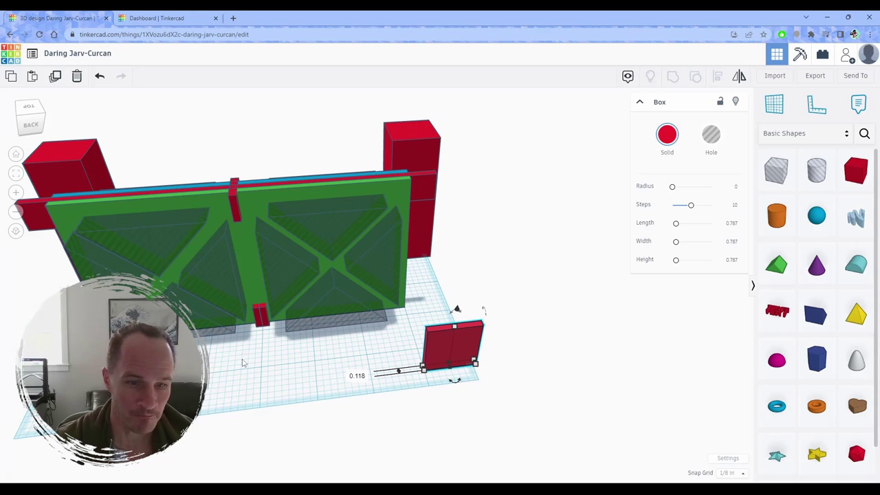
{"action": "right_click_drag", "start_coordinate": [167, 337], "coordinate": [596, 267]}
{"action": "left_click", "coordinate": [502, 272]}
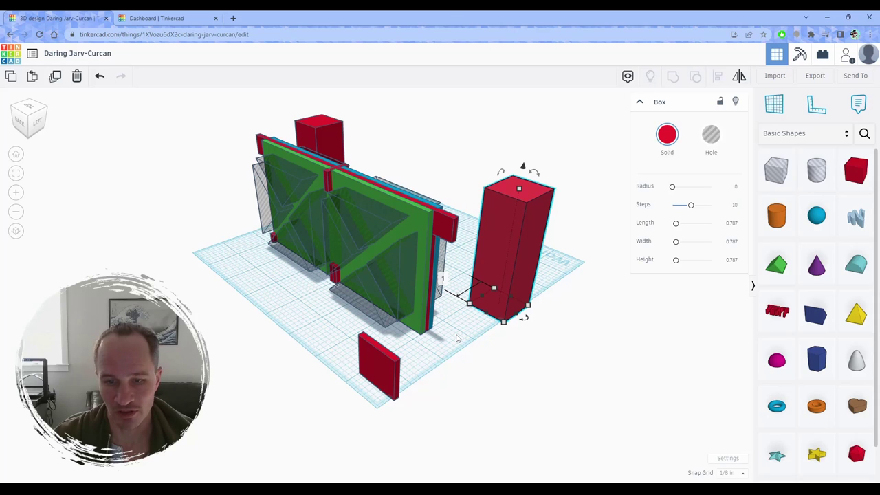
{"action": "right_click_drag", "start_coordinate": [457, 339], "coordinate": [503, 333]}
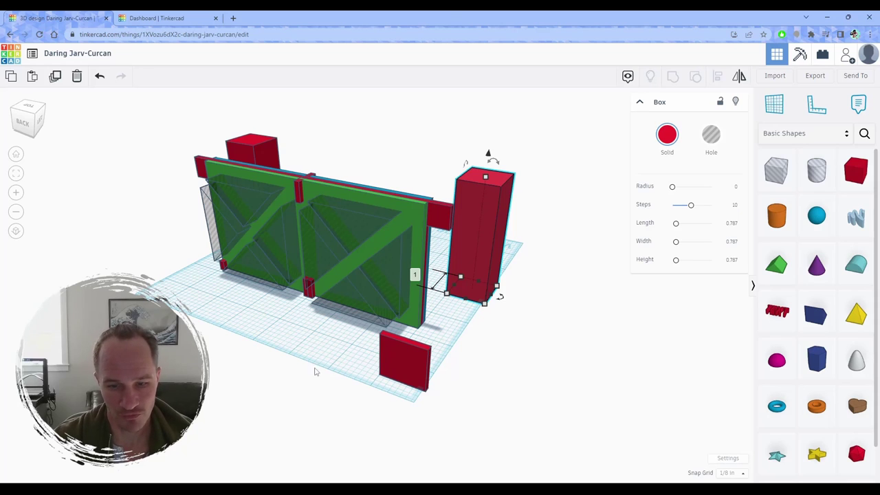
{"action": "right_click_drag", "start_coordinate": [310, 370], "coordinate": [512, 344]}
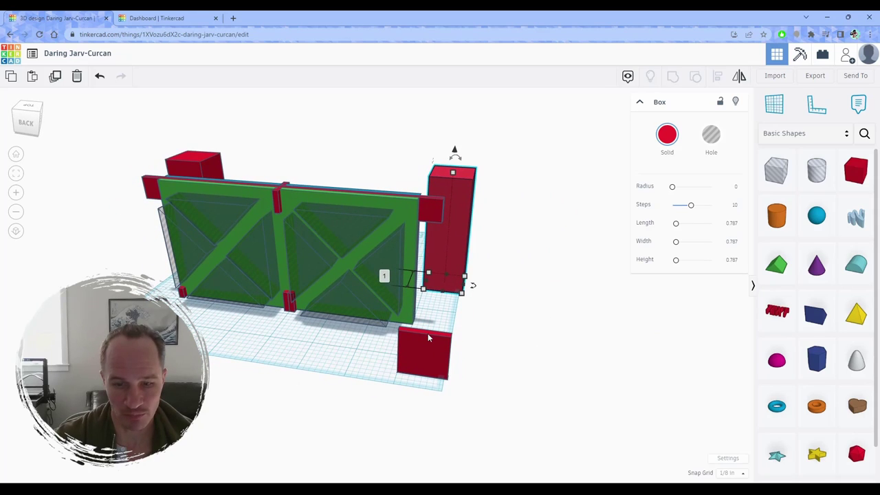
Step: View the gate from the front and locate the small red tab under its centre
{"action": "left_click", "coordinate": [422, 354]}
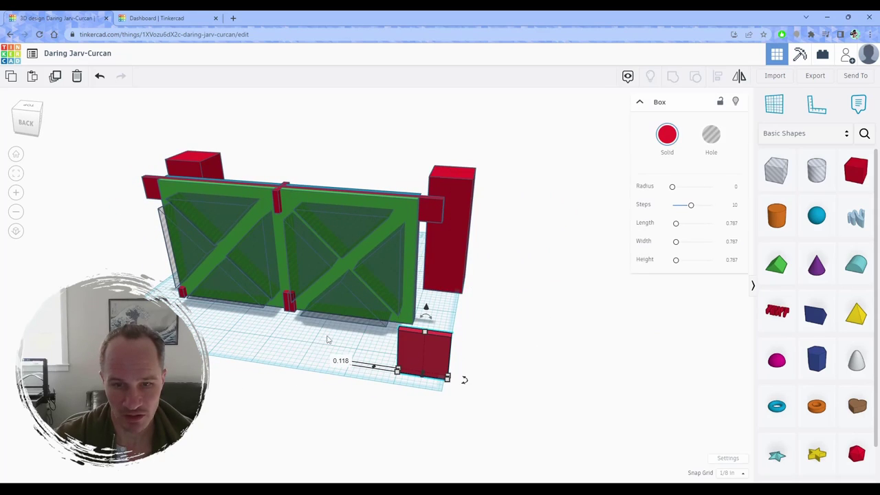
{"action": "right_click_drag", "start_coordinate": [327, 339], "coordinate": [438, 264]}
{"action": "left_click", "coordinate": [440, 240]}
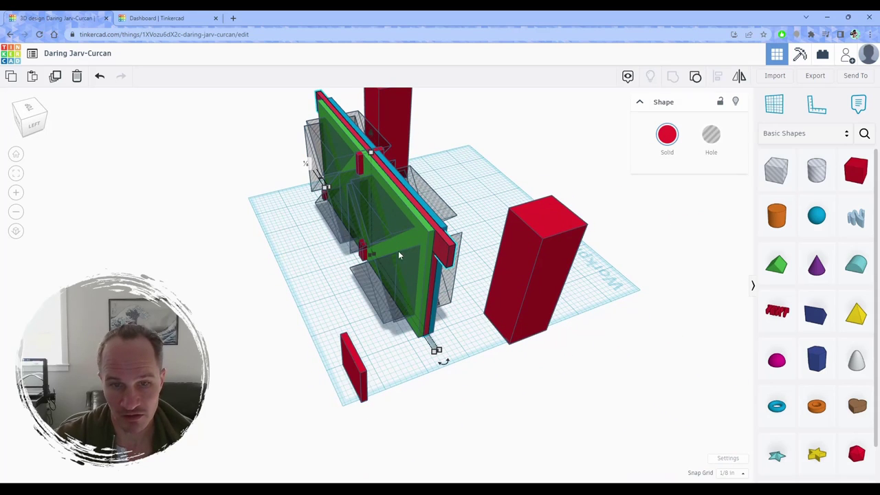
{"action": "right_click_drag", "start_coordinate": [297, 269], "coordinate": [433, 273]}
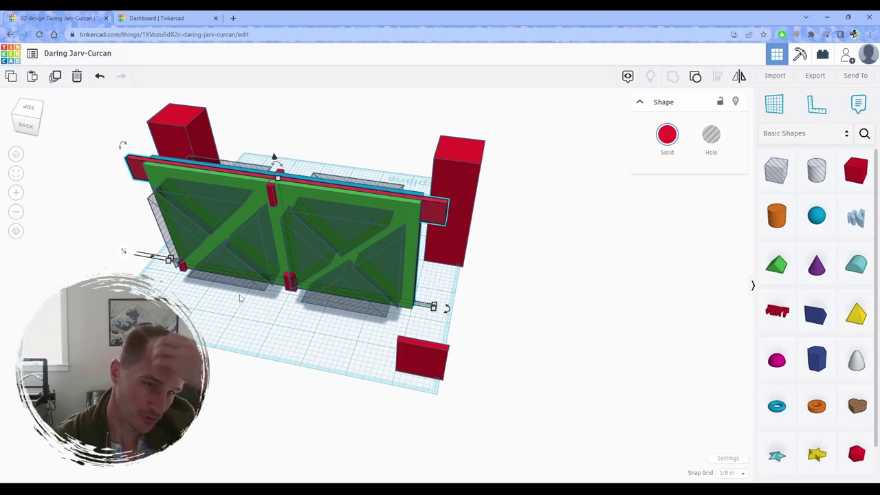
{"action": "right_click_drag", "start_coordinate": [241, 298], "coordinate": [298, 292]}
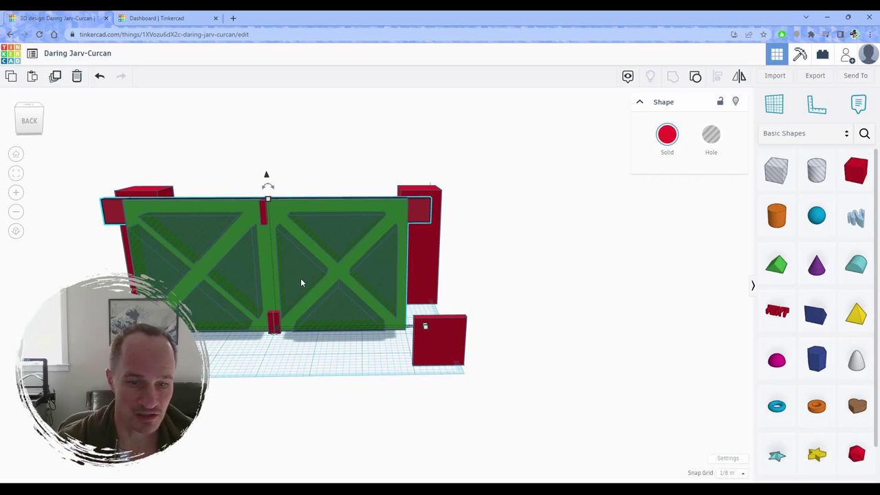
{"action": "right_click_drag", "start_coordinate": [300, 280], "coordinate": [288, 324]}
{"action": "right_click_drag", "start_coordinate": [348, 308], "coordinate": [252, 252]}
{"action": "left_click", "coordinate": [256, 208]}
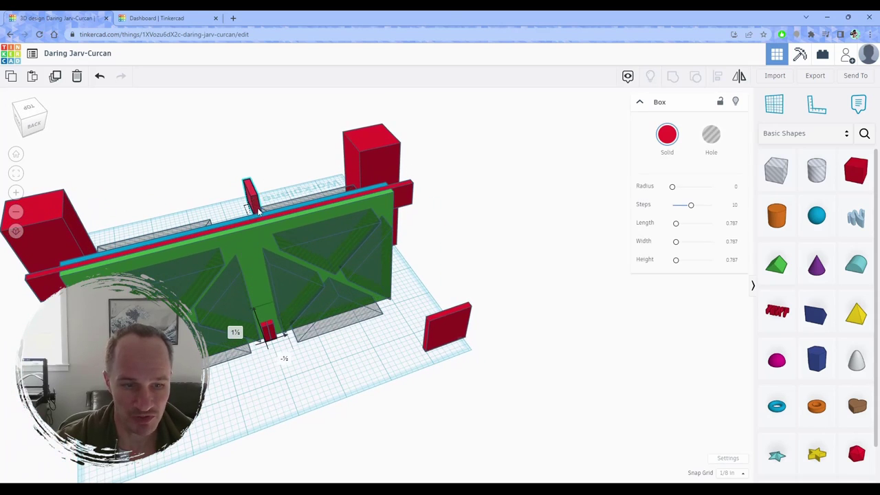
{"action": "right_click_drag", "start_coordinate": [258, 211], "coordinate": [264, 317]}
{"action": "left_click", "coordinate": [261, 335]}
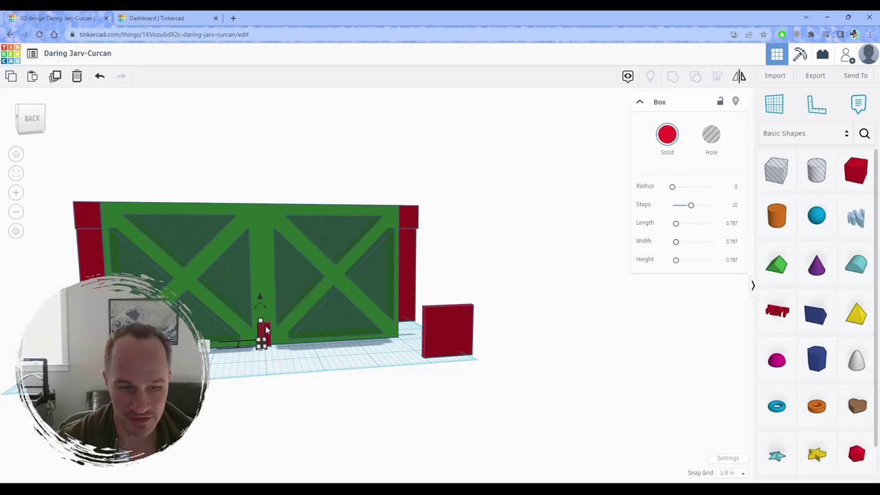
{"action": "mouse_move", "coordinate": [262, 324]}
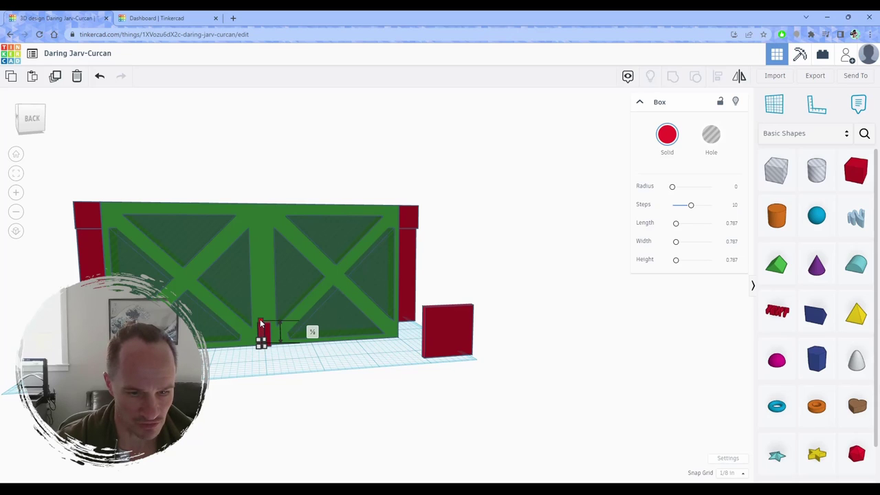
{"action": "mouse_move", "coordinate": [262, 323]}
{"action": "right_mouse_down"}
{"action": "mouse_move", "coordinate": [281, 346]}
{"action": "mouse_move", "coordinate": [251, 336]}
{"action": "right_mouse_up"}
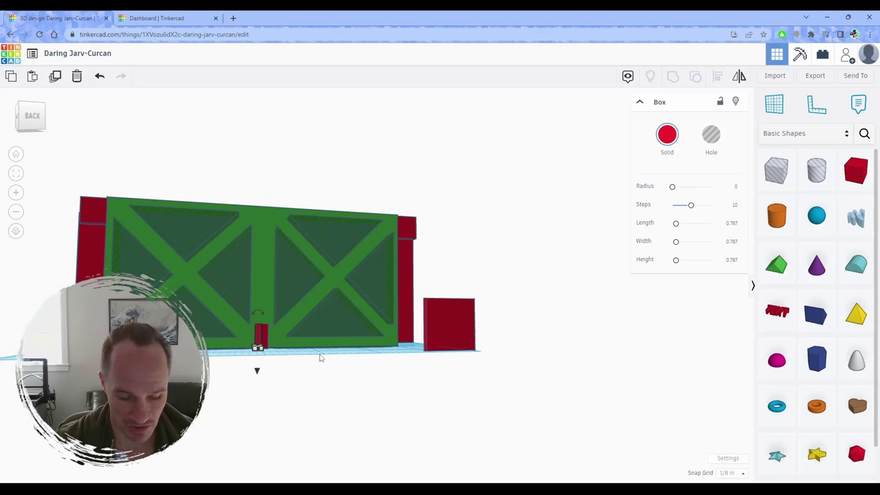
{"action": "right_click_drag", "start_coordinate": [255, 348], "coordinate": [309, 363]}
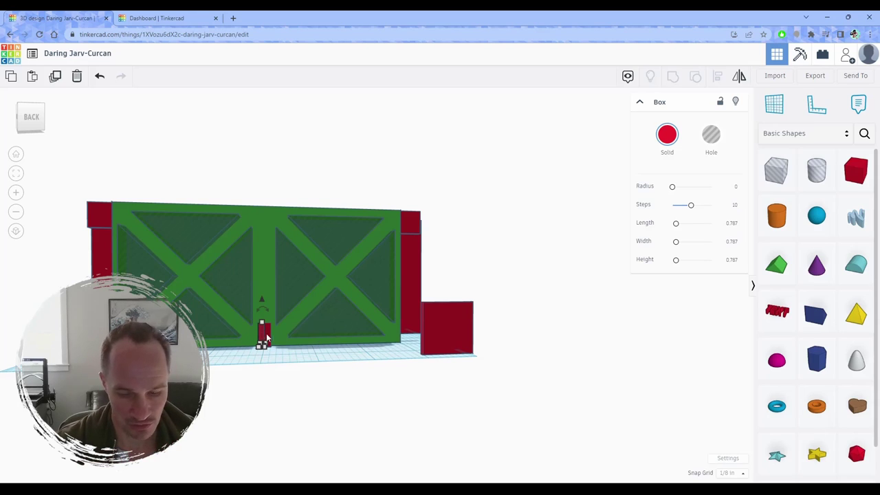
Step: Delete the small red tab and move the other small red piece off the tall post
{"action": "left_click", "coordinate": [288, 372]}
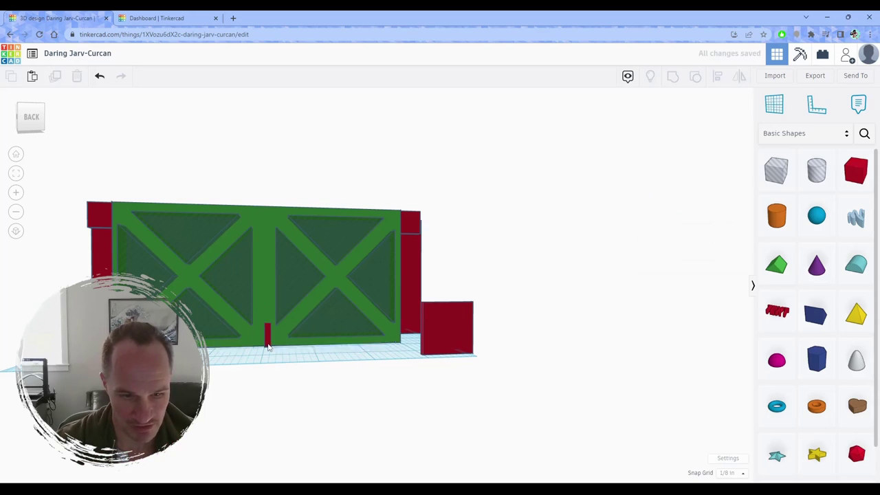
{"action": "left_click", "coordinate": [262, 335]}
{"action": "key", "text": "Delete"}
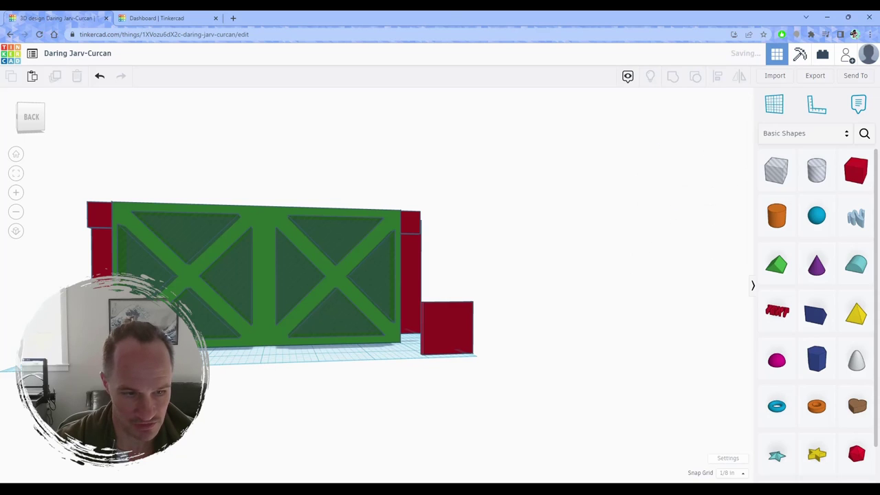
{"action": "right_click_drag", "start_coordinate": [680, 137], "coordinate": [571, 143]}
{"action": "left_click", "coordinate": [37, 118]}
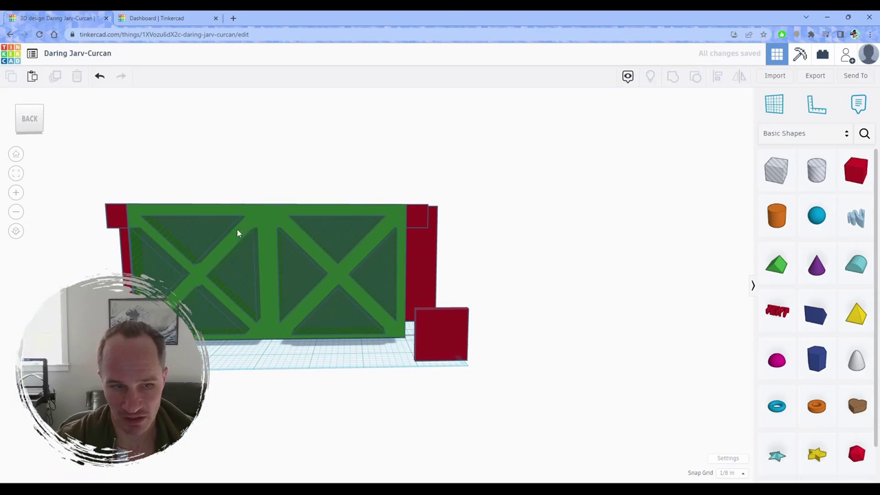
{"action": "right_click_drag", "start_coordinate": [436, 231], "coordinate": [515, 270]}
{"action": "left_click_drag", "start_coordinate": [248, 298], "coordinate": [146, 275]}
Step: Select the stacked gate layers and hole boxes and group them into one fence shape
{"action": "scroll", "coordinate": [426, 317], "scroll_direction": "down", "scroll_amount": 5}
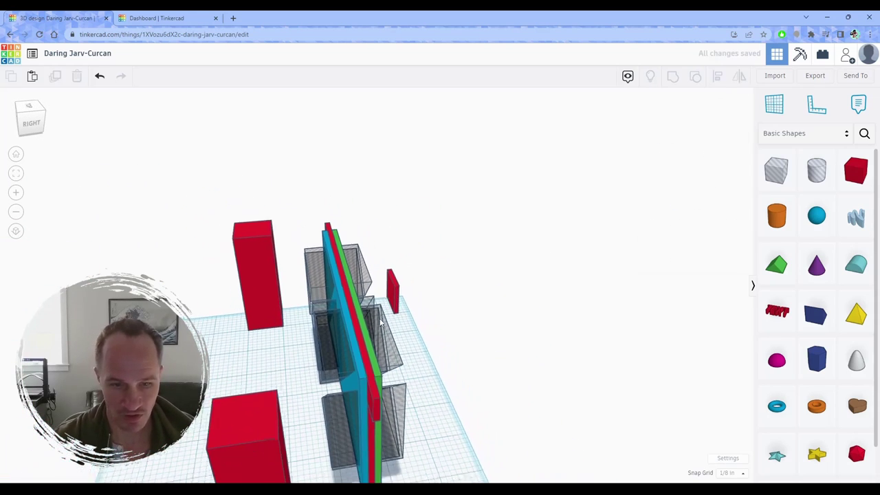
{"action": "right_click_drag", "start_coordinate": [425, 317], "coordinate": [413, 399]}
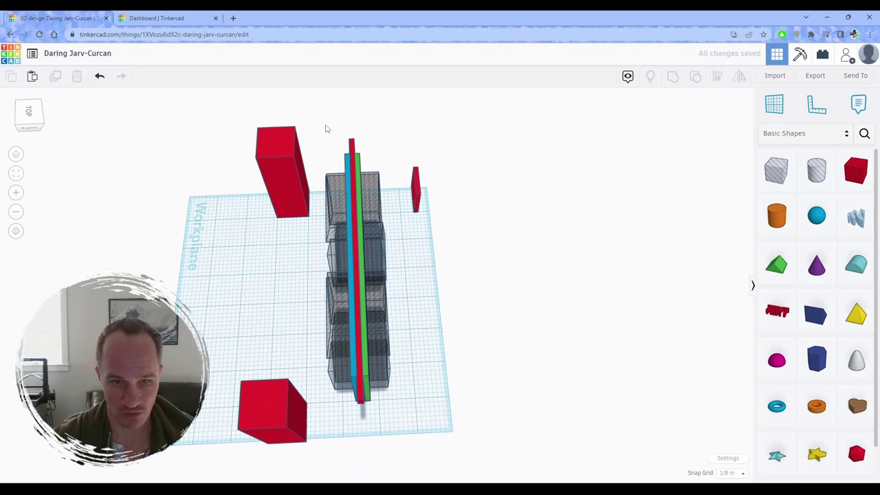
{"action": "left_click_drag", "start_coordinate": [316, 128], "coordinate": [409, 447]}
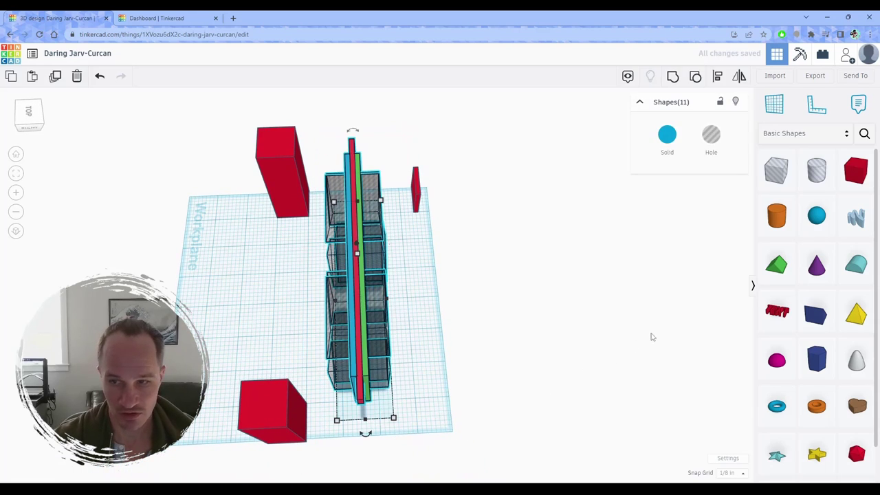
{"action": "left_click", "coordinate": [673, 81]}
{"action": "right_click_drag", "start_coordinate": [493, 357], "coordinate": [385, 275]}
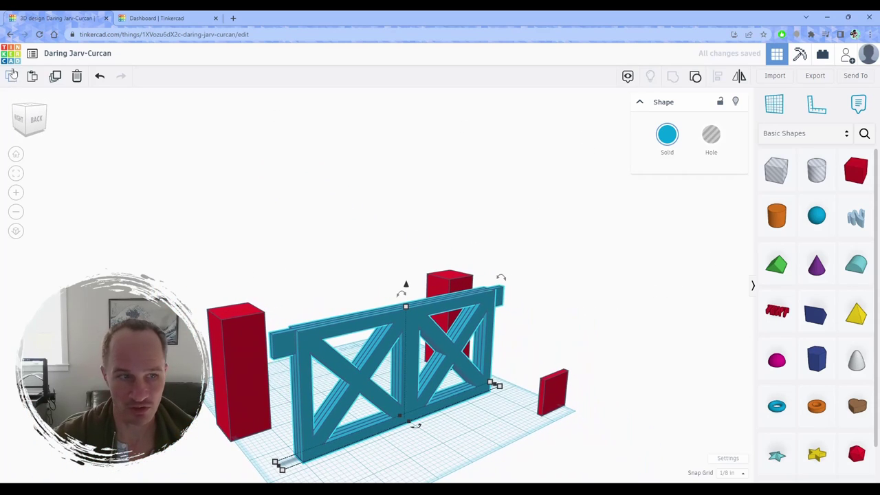
Step: Undo the fence grouping and drag the red panel out of the gate stack
{"action": "left_click", "coordinate": [100, 75]}
{"action": "right_click_drag", "start_coordinate": [431, 312], "coordinate": [306, 337]}
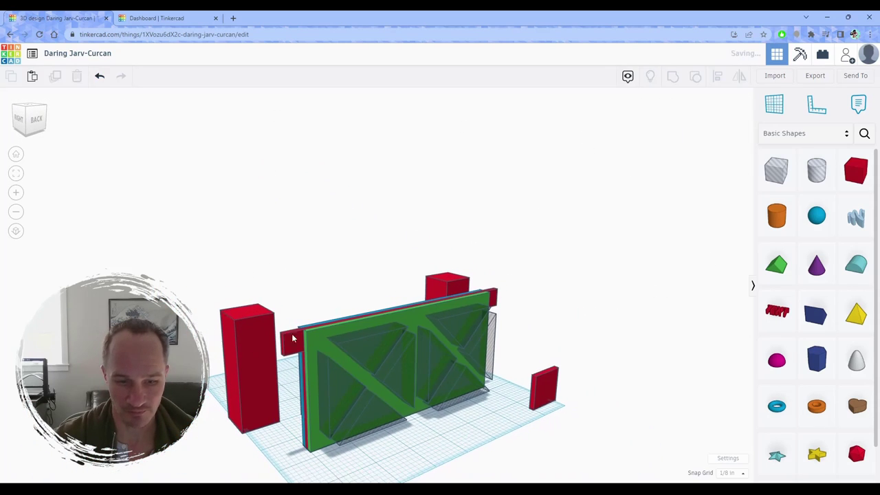
{"action": "left_click", "coordinate": [306, 337]}
{"action": "left_click_drag", "start_coordinate": [306, 337], "coordinate": [224, 293]}
Step: Group the ten gate layers and hole boxes into a blue fence and move the tall red wall into it
{"action": "right_click_drag", "start_coordinate": [347, 322], "coordinate": [327, 179]}
{"action": "left_click_drag", "start_coordinate": [328, 179], "coordinate": [393, 419]}
{"action": "left_click", "coordinate": [673, 75]}
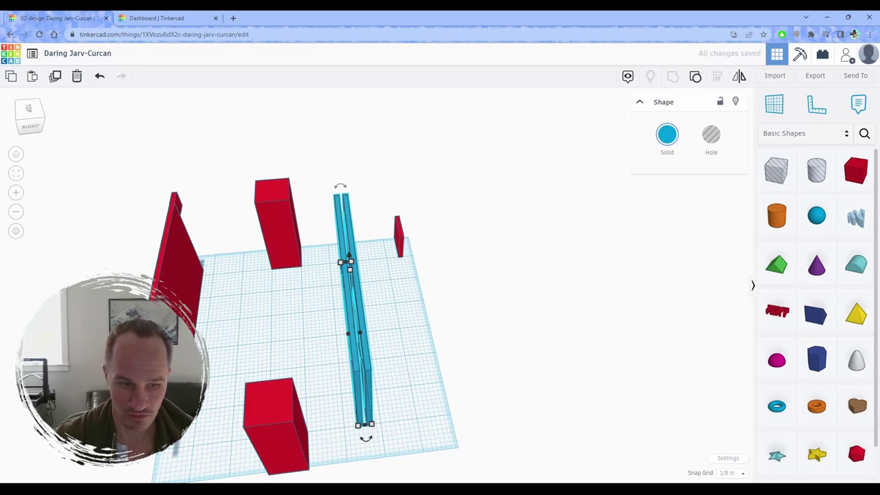
{"action": "left_click_drag", "start_coordinate": [184, 275], "coordinate": [361, 319]}
{"action": "right_click_drag", "start_coordinate": [480, 364], "coordinate": [269, 304]}
{"action": "scroll", "coordinate": [337, 298], "scroll_direction": "down", "scroll_amount": 2}
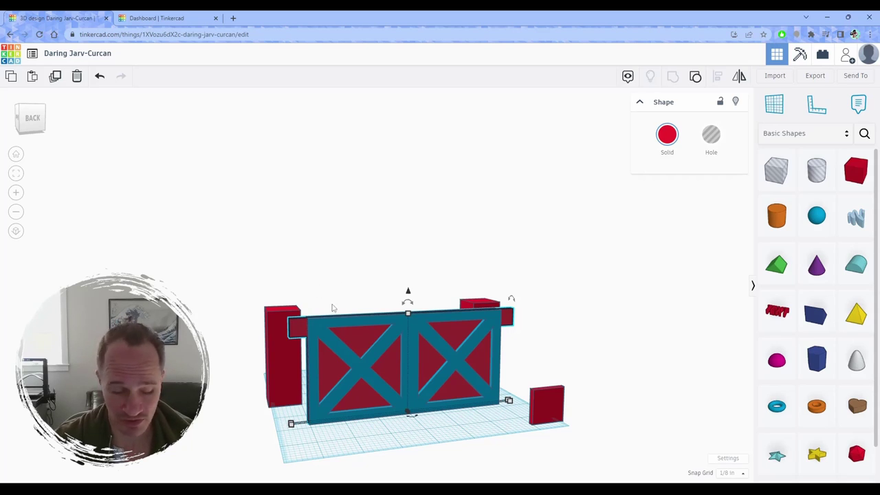
Step: Undo twice so the green gate layers and hole boxes are separate again
{"action": "right_click_drag", "start_coordinate": [422, 439], "coordinate": [430, 393]}
{"action": "scroll", "coordinate": [433, 392], "scroll_direction": "up", "scroll_amount": 1}
{"action": "scroll", "coordinate": [447, 380], "scroll_direction": "up", "scroll_amount": 1}
{"action": "mouse_move", "coordinate": [460, 367]}
{"action": "right_mouse_down"}
{"action": "mouse_move", "coordinate": [408, 374]}
{"action": "mouse_move", "coordinate": [449, 377]}
{"action": "right_mouse_up"}
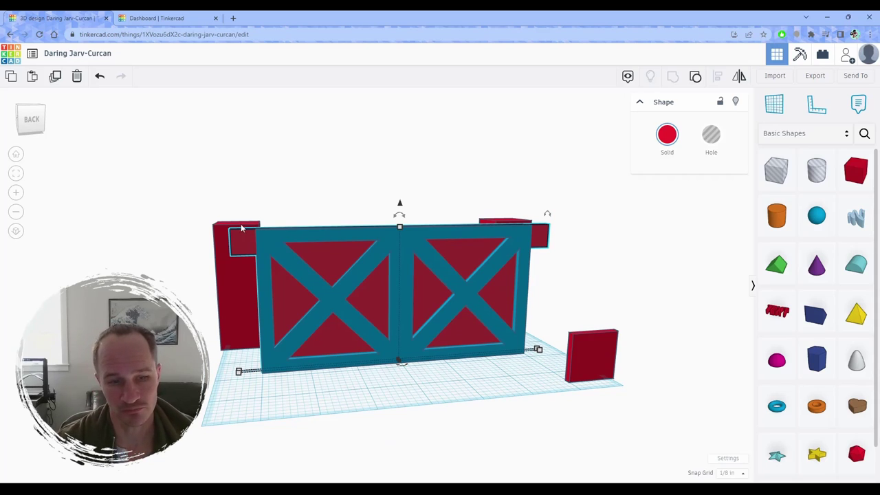
{"action": "left_click", "coordinate": [99, 77]}
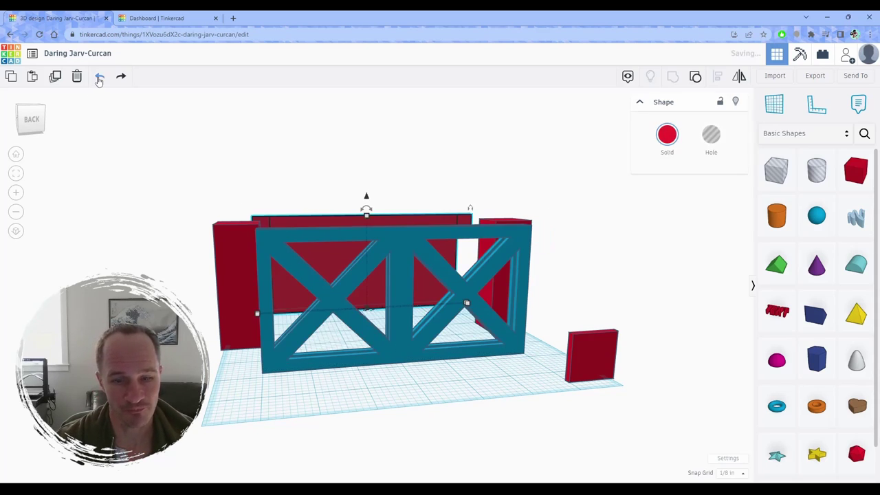
{"action": "left_click", "coordinate": [99, 77]}
{"action": "right_click_drag", "start_coordinate": [371, 152], "coordinate": [377, 175]}
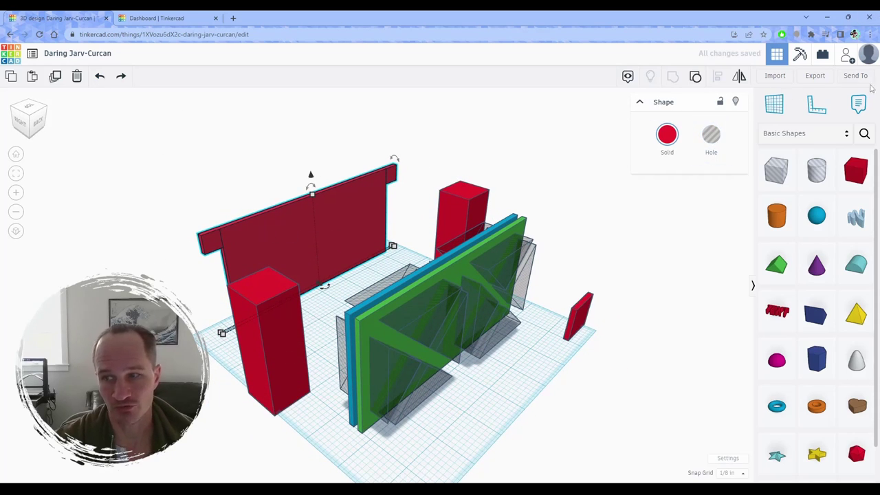
{"action": "left_click", "coordinate": [814, 76]}
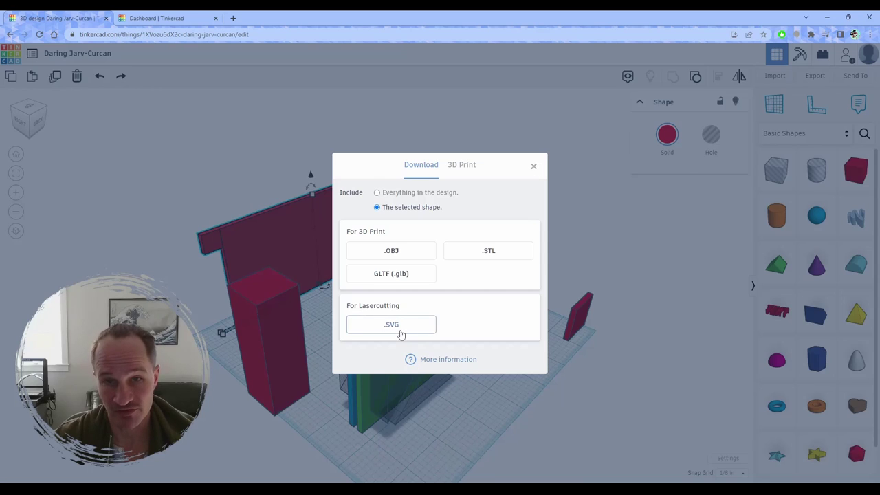
{"action": "left_click", "coordinate": [533, 168]}
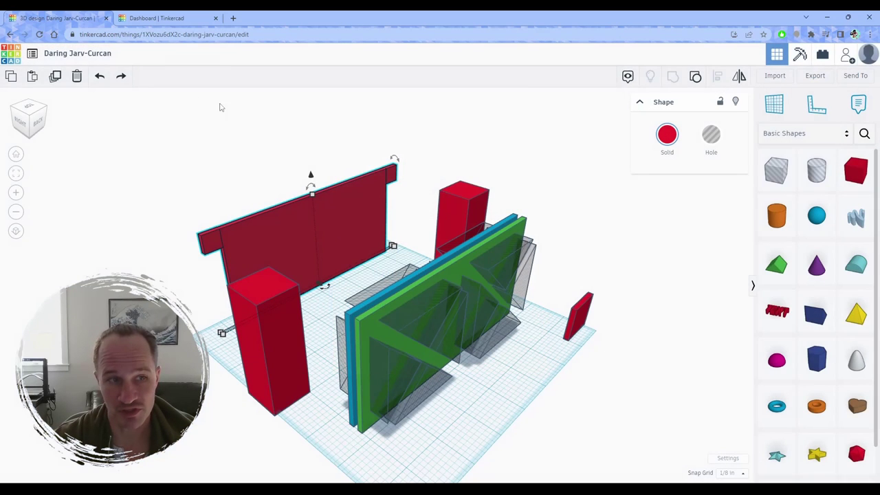
Step: Open the Exploded 6x6 platform design from the Tinkercad dashboard
{"action": "left_click", "coordinate": [160, 19]}
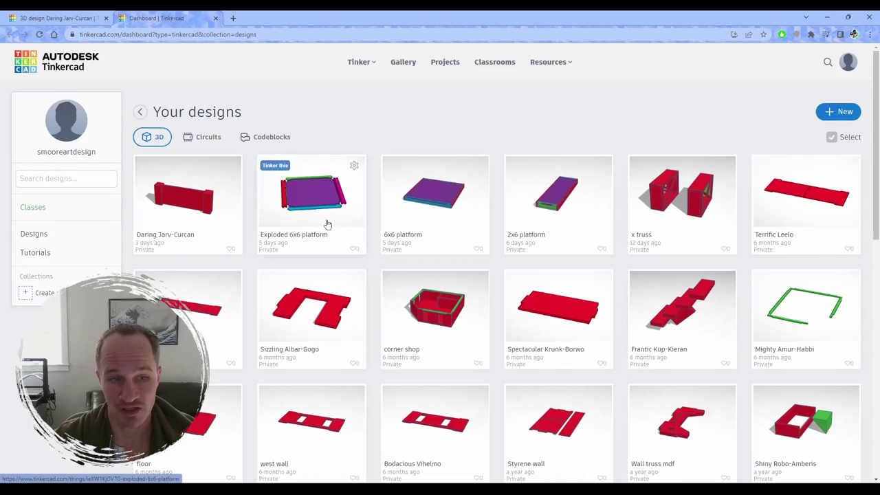
{"action": "left_click", "coordinate": [323, 213]}
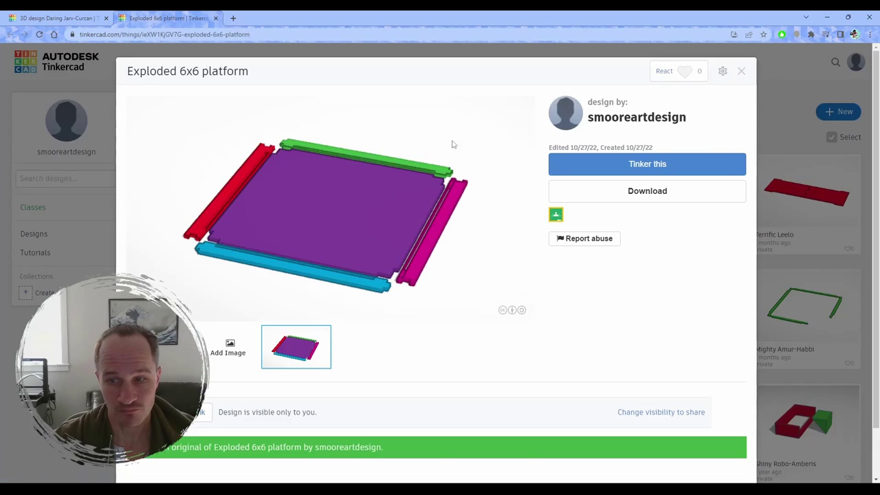
{"action": "left_click", "coordinate": [627, 170]}
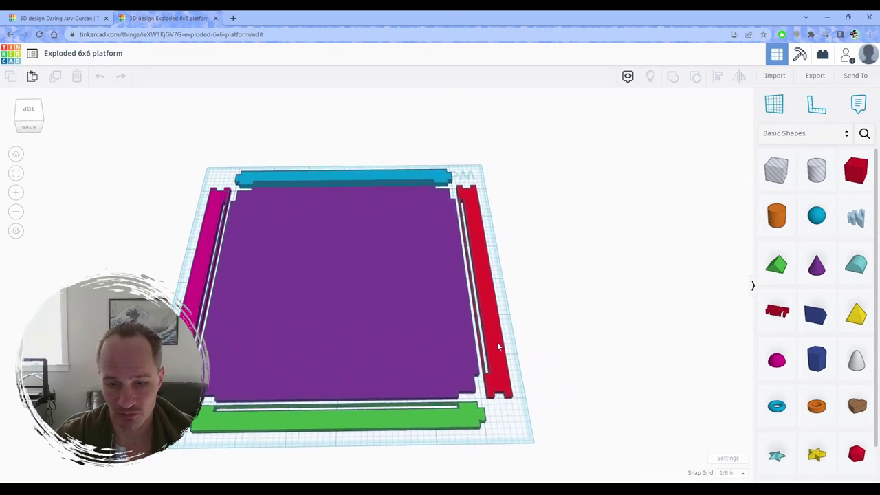
Step: Orbit and zoom over the platform's magenta and red edge bars, then return to Affinity Designer
{"action": "right_click_drag", "start_coordinate": [313, 283], "coordinate": [519, 330]}
{"action": "scroll", "coordinate": [359, 402], "scroll_direction": "up", "scroll_amount": 2}
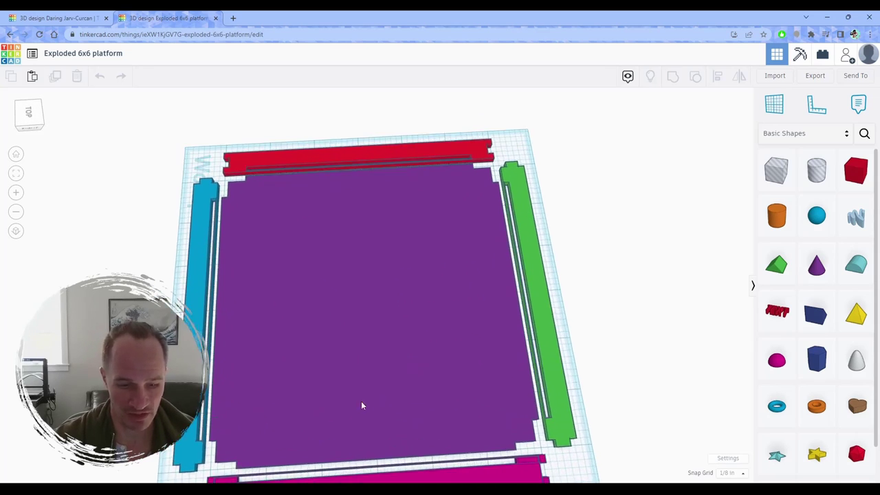
{"action": "right_click_drag", "start_coordinate": [323, 408], "coordinate": [323, 404]}
{"action": "middle_click_drag", "start_coordinate": [300, 386], "coordinate": [394, 263]}
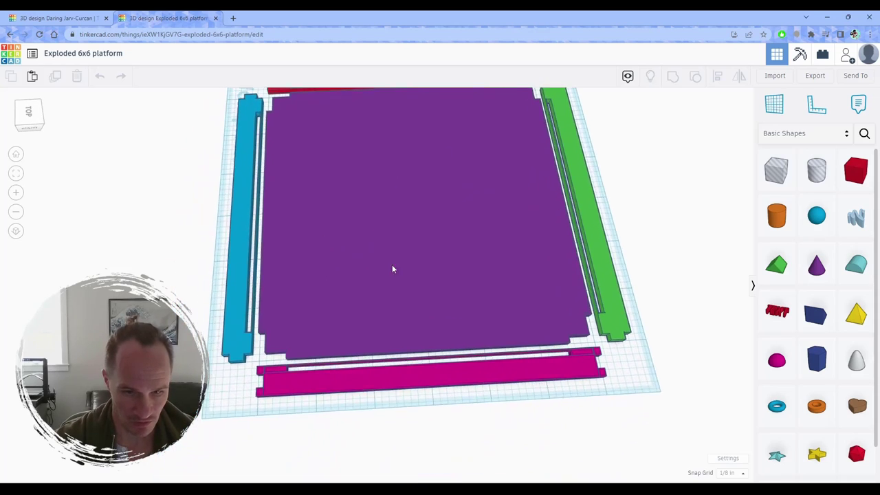
{"action": "right_click_drag", "start_coordinate": [394, 263], "coordinate": [356, 360]}
{"action": "scroll", "coordinate": [350, 358], "scroll_direction": "up", "scroll_amount": 2}
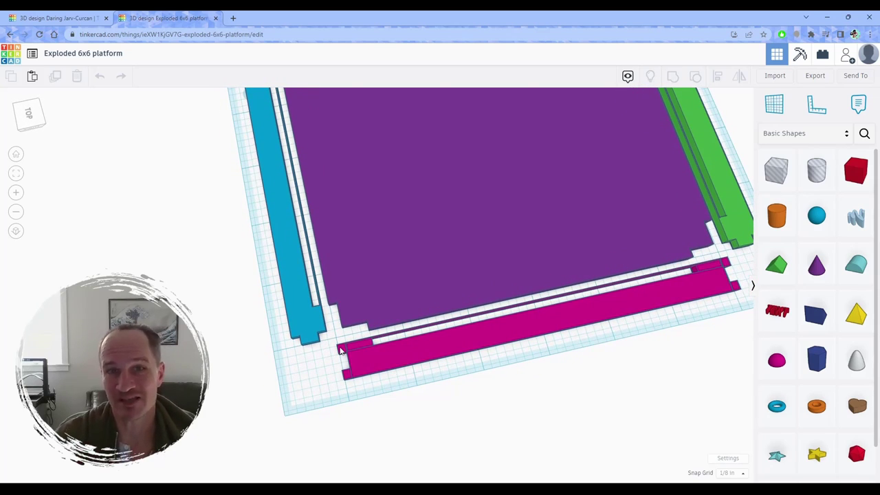
{"action": "scroll", "coordinate": [340, 350], "scroll_direction": "down", "scroll_amount": 2}
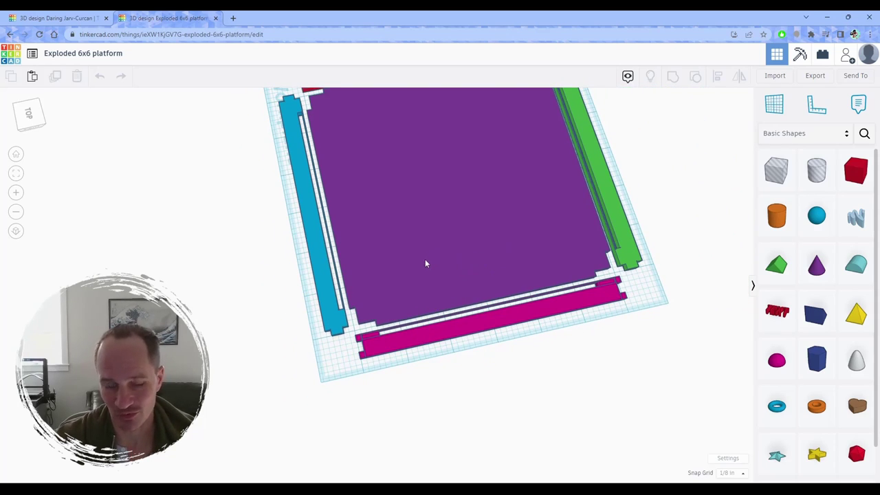
{"action": "right_click_drag", "start_coordinate": [421, 264], "coordinate": [463, 256]}
{"action": "scroll", "coordinate": [463, 256], "scroll_direction": "down", "scroll_amount": 1}
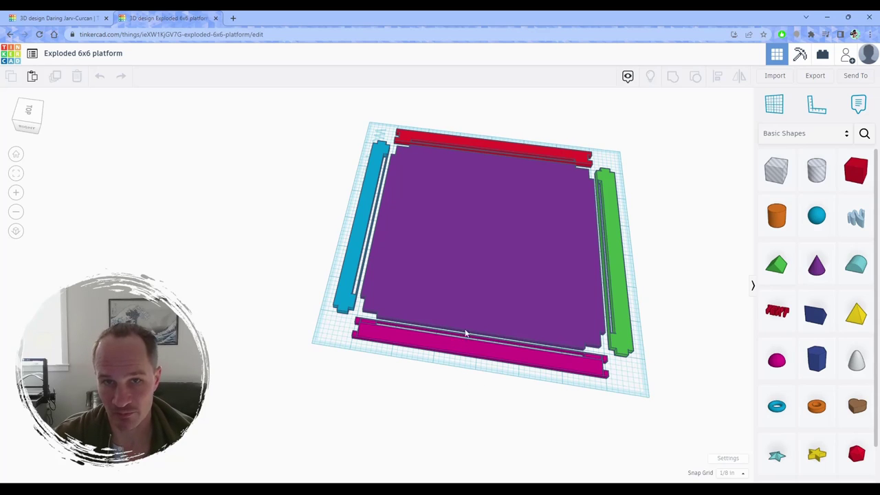
{"action": "left_click", "coordinate": [561, 489]}
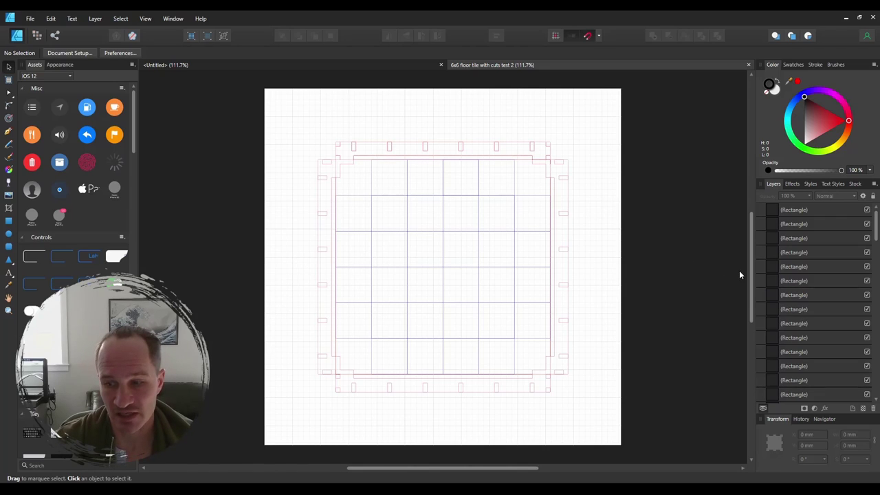
{"action": "scroll", "coordinate": [750, 275], "scroll_direction": "down", "scroll_amount": 1}
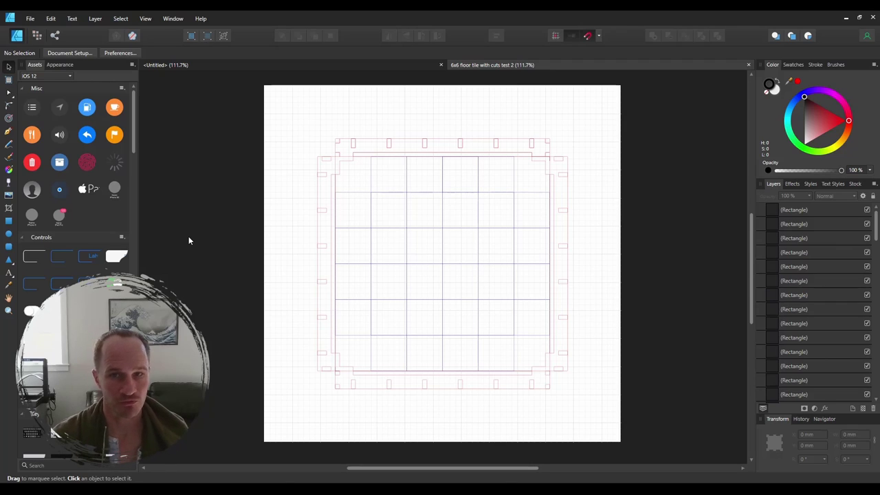
{"action": "left_click", "coordinate": [8, 273]}
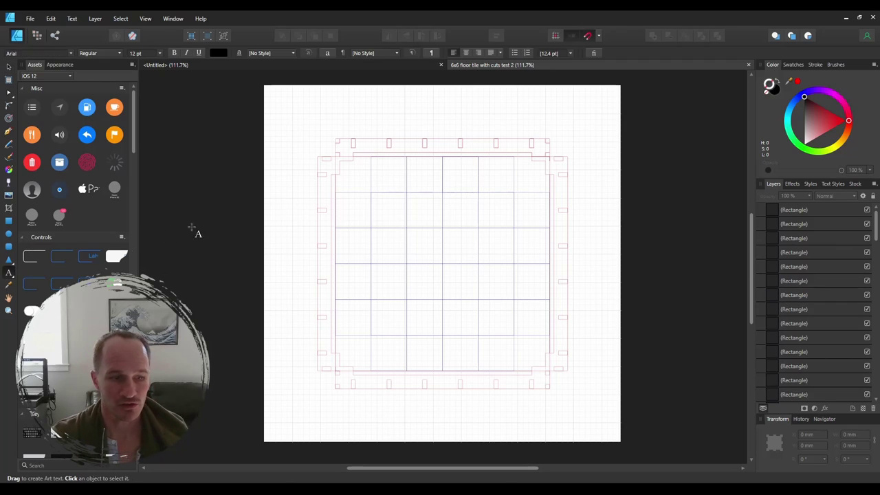
{"action": "left_click", "coordinate": [393, 126]}
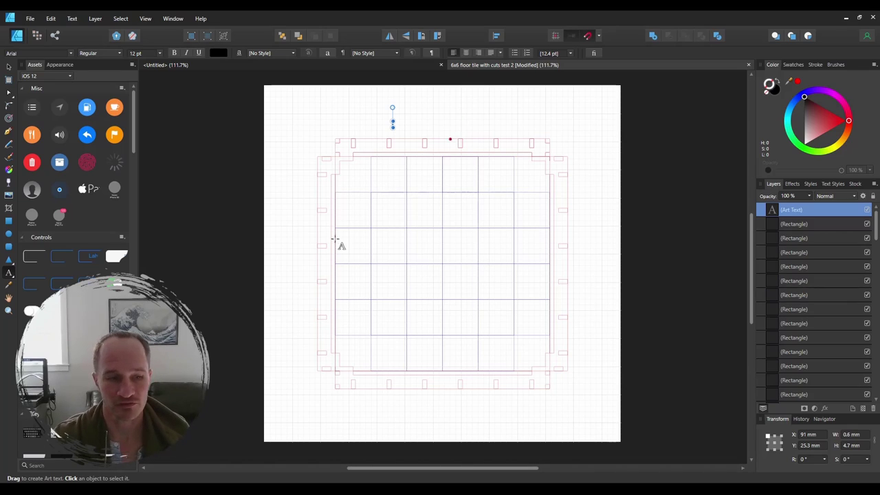
{"action": "left_click", "coordinate": [333, 210]}
{"action": "type", "text": "font"}
{"action": "key", "text": "Escape"}
{"action": "left_click", "coordinate": [9, 67]}
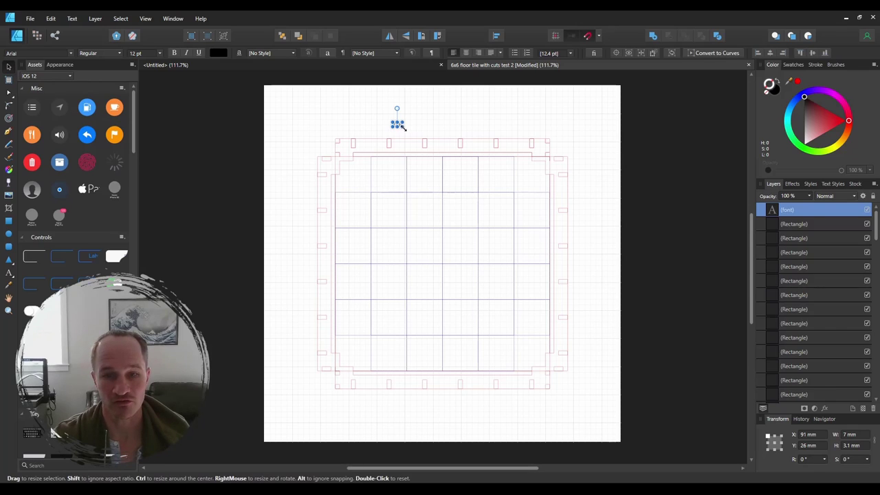
{"action": "left_click_drag", "start_coordinate": [402, 127], "coordinate": [537, 212]}
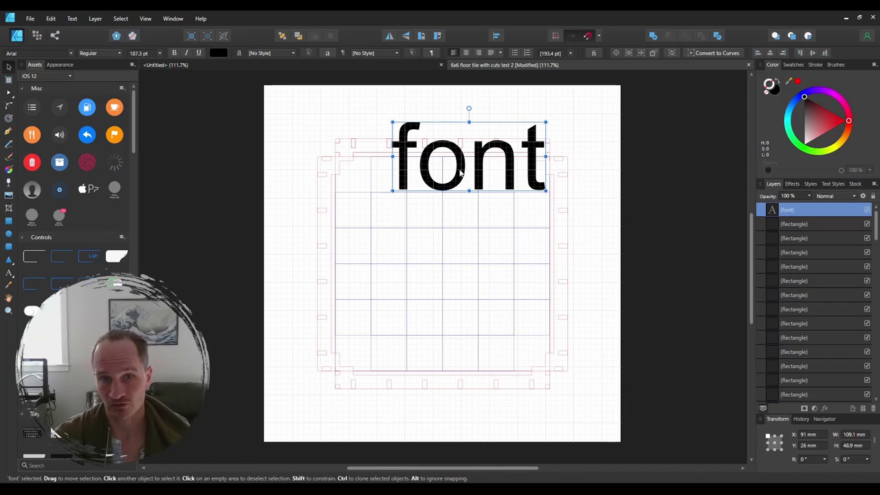
{"action": "key", "text": "Delete"}
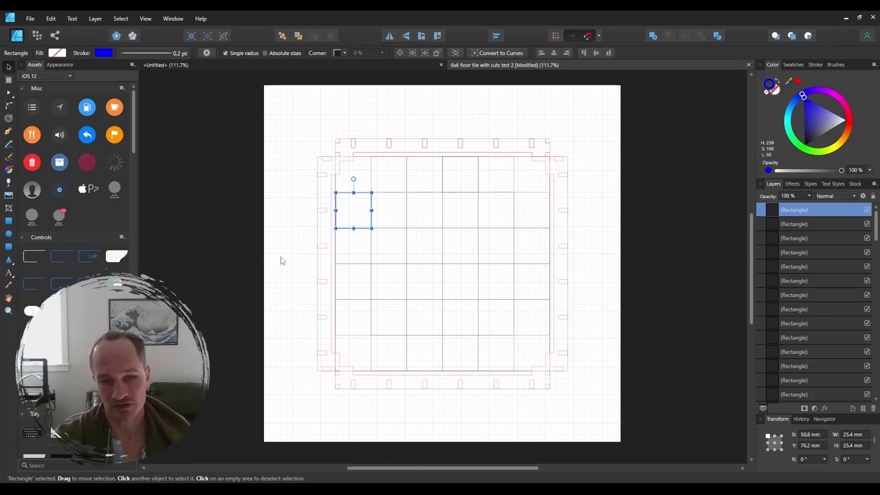
Step: Check the top-left corner piece, a grid-cell square and the right-edge strip
{"action": "left_click", "coordinate": [305, 156]}
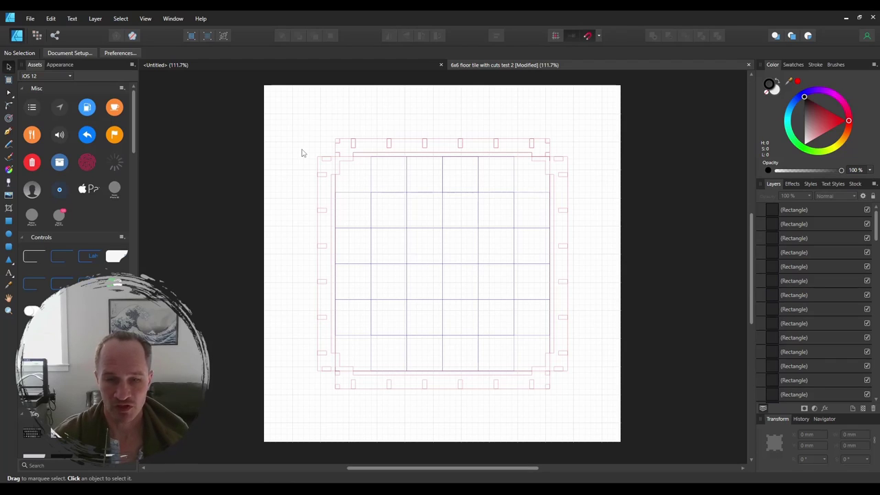
{"action": "left_click", "coordinate": [338, 142]}
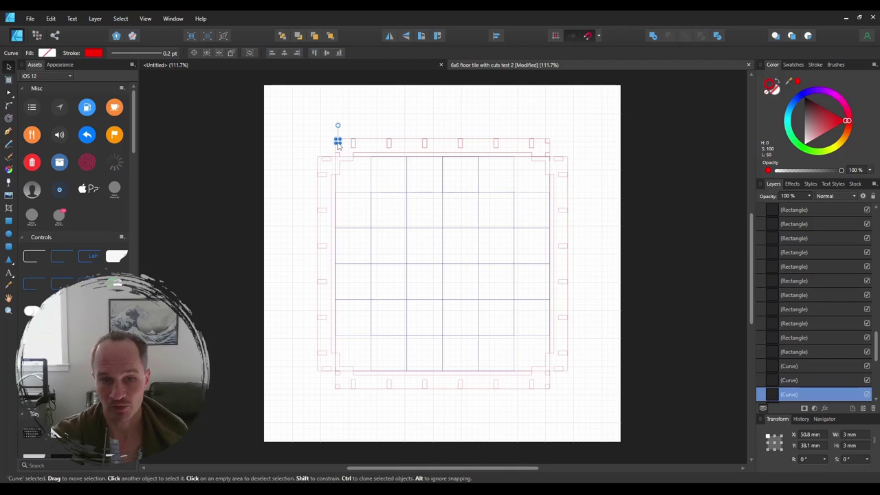
{"action": "left_click", "coordinate": [322, 149]}
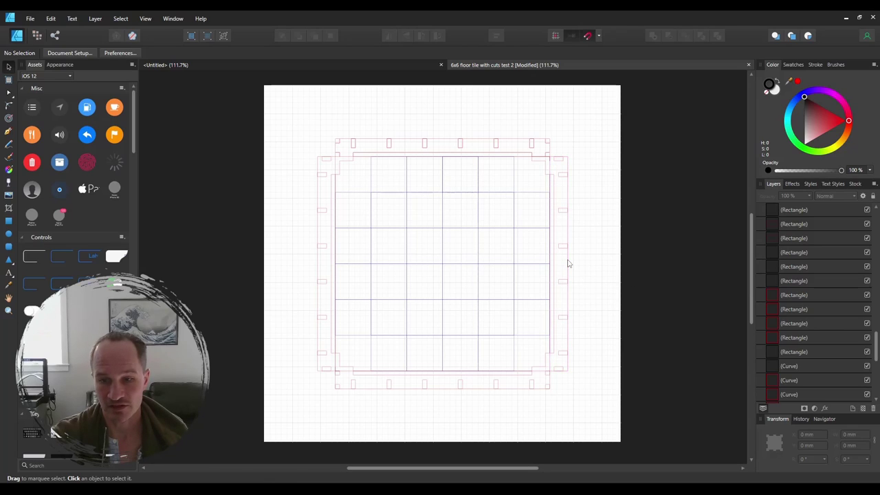
{"action": "left_click", "coordinate": [507, 231]}
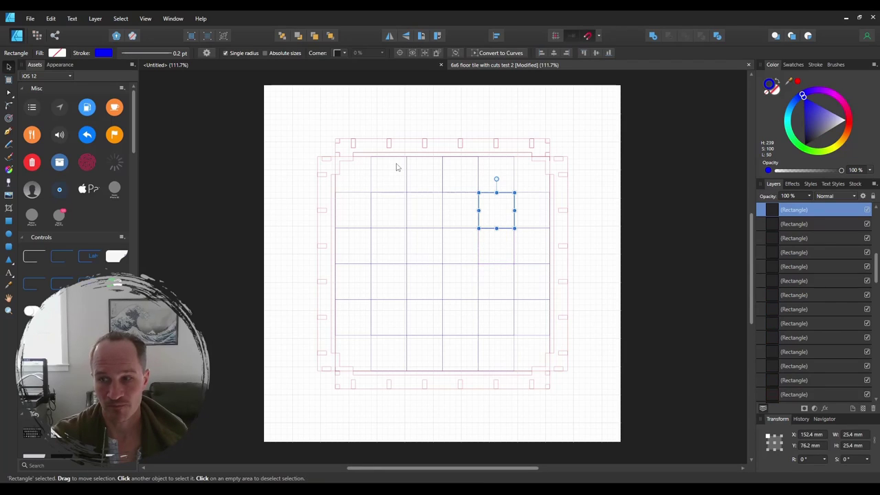
{"action": "left_click", "coordinate": [568, 207]}
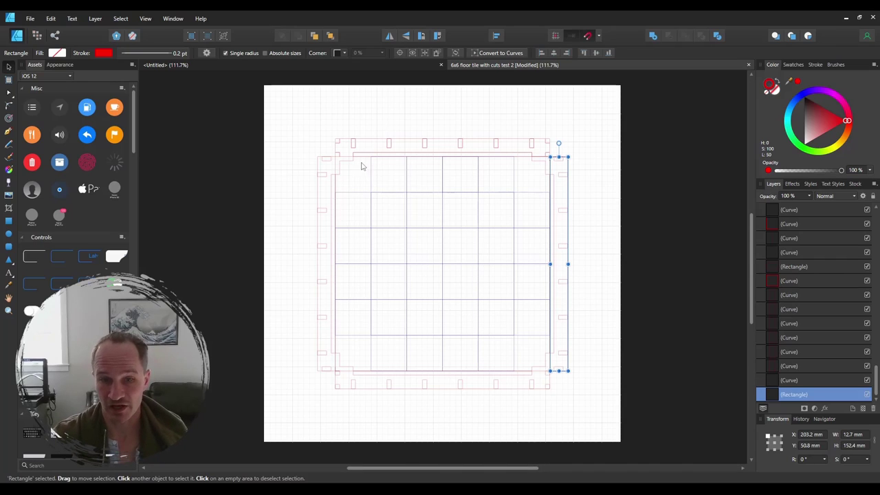
Step: Remove the leftmost tab on the tile's top edge
{"action": "left_click", "coordinate": [353, 146]}
{"action": "left_click", "coordinate": [411, 118]}
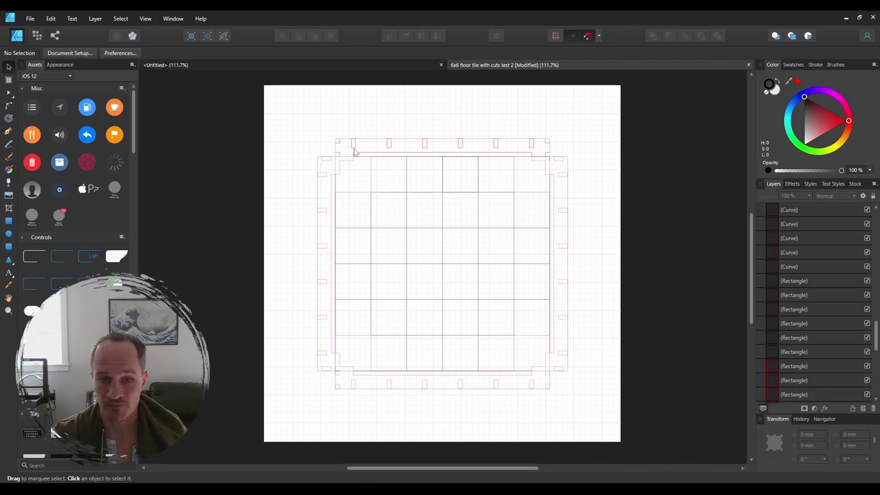
{"action": "left_click", "coordinate": [354, 153]}
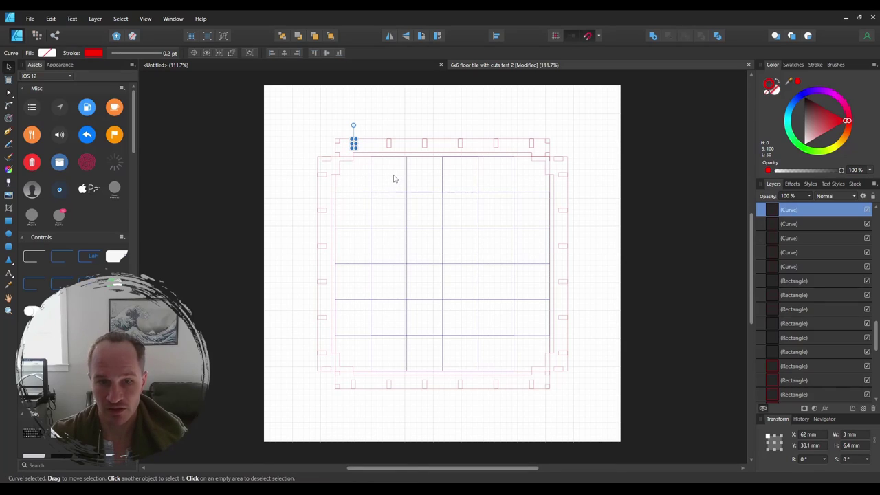
{"action": "left_click_drag", "start_coordinate": [353, 144], "coordinate": [389, 145], "text": "alt"}
{"action": "left_click", "coordinate": [353, 146]}
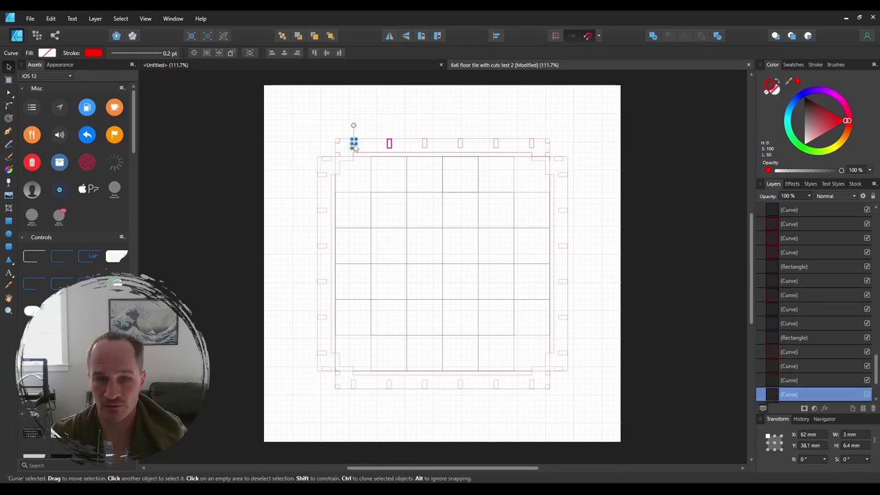
{"action": "key", "text": "ctrl+z"}
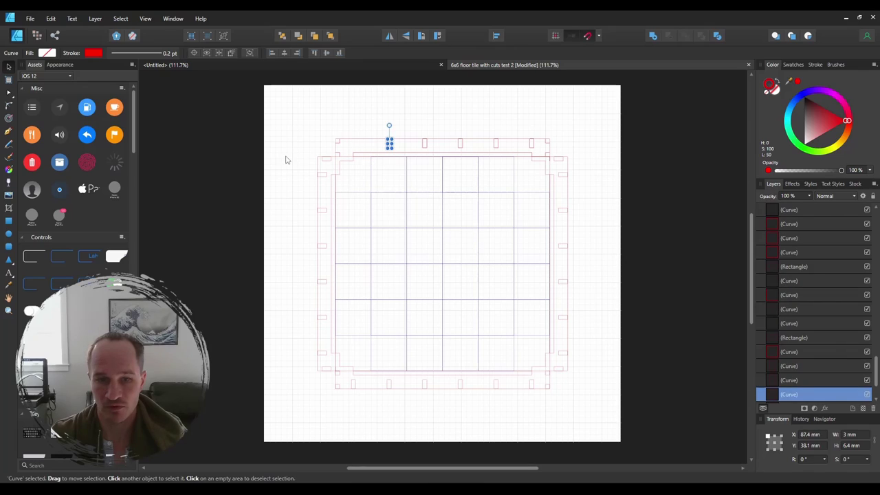
Step: Delete the rightmost tab on the top edge and clear the selection
{"action": "left_click", "coordinate": [531, 148]}
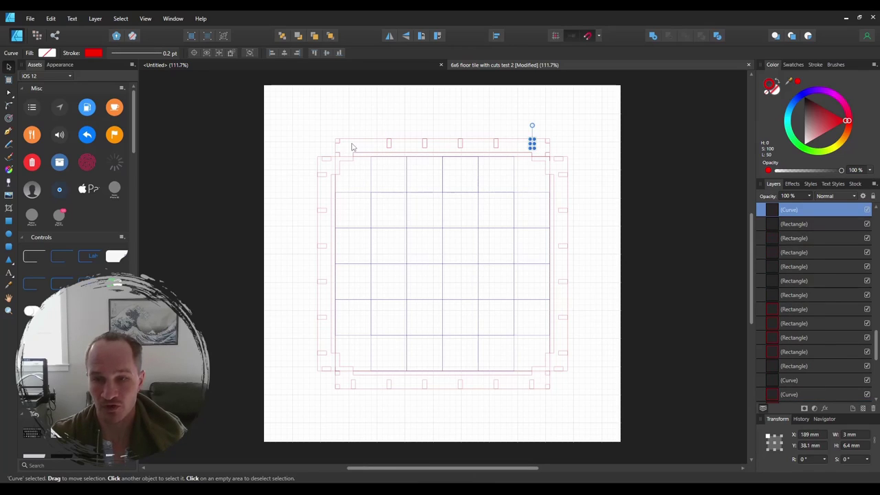
{"action": "key", "text": "Delete"}
{"action": "left_click", "coordinate": [531, 147]}
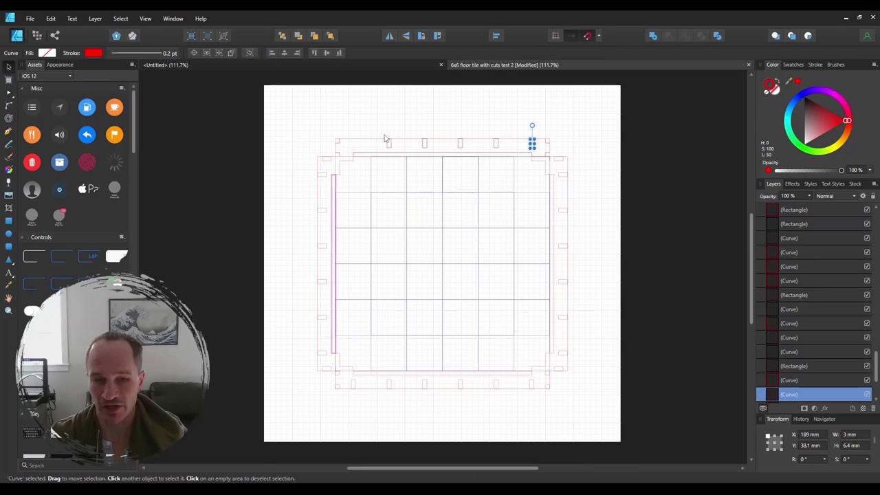
{"action": "key", "text": "Delete"}
{"action": "left_click", "coordinate": [416, 104]}
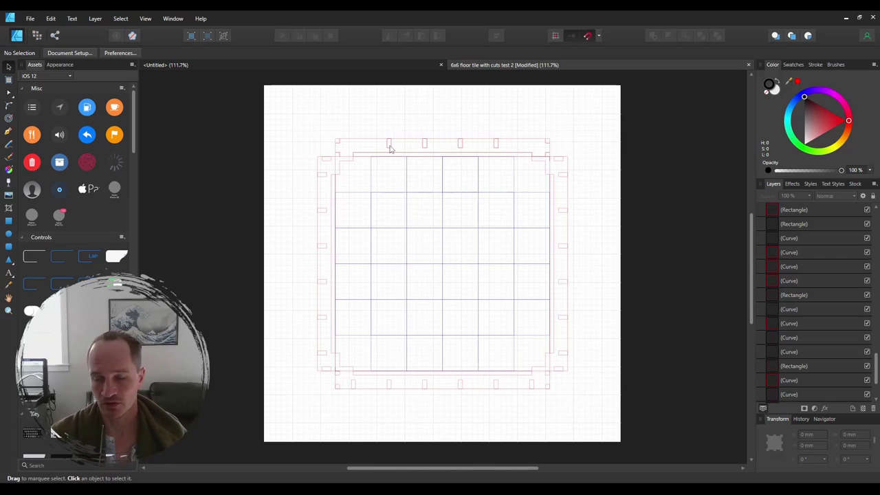
Step: Delete two left-edge tabs and shrink the top border strip to a 25.4 mm piece
{"action": "left_click", "coordinate": [323, 177]}
{"action": "key", "text": "Delete"}
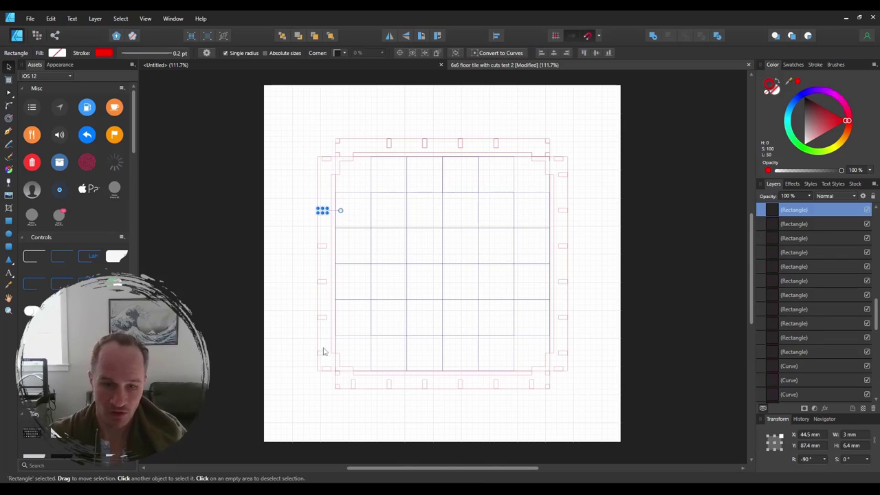
{"action": "left_click", "coordinate": [323, 353]}
{"action": "key", "text": "Delete"}
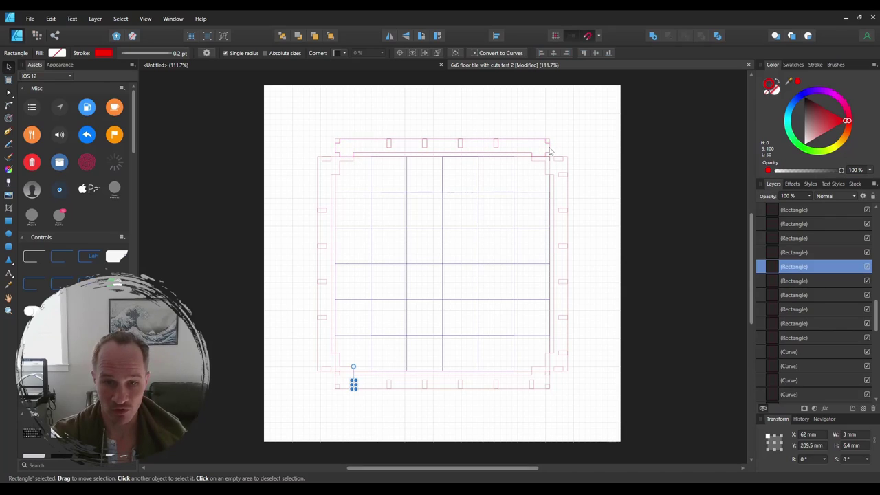
{"action": "left_click", "coordinate": [550, 147]}
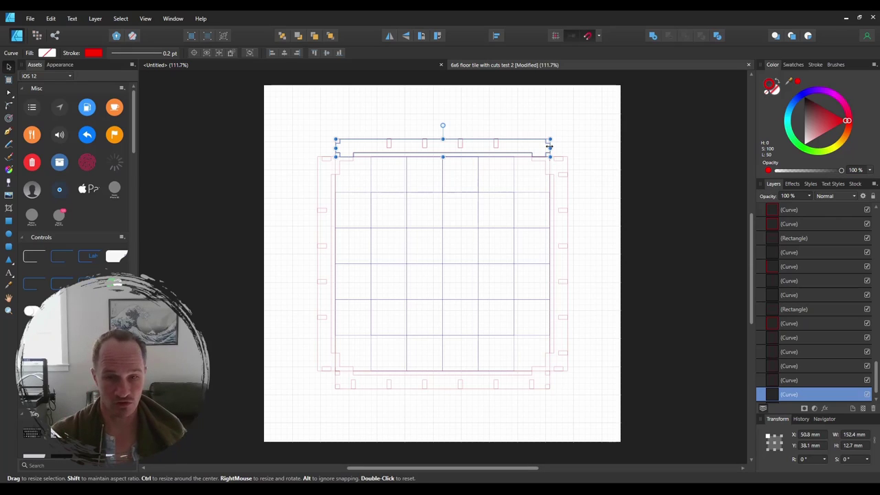
{"action": "left_click_drag", "start_coordinate": [549, 146], "coordinate": [373, 147]}
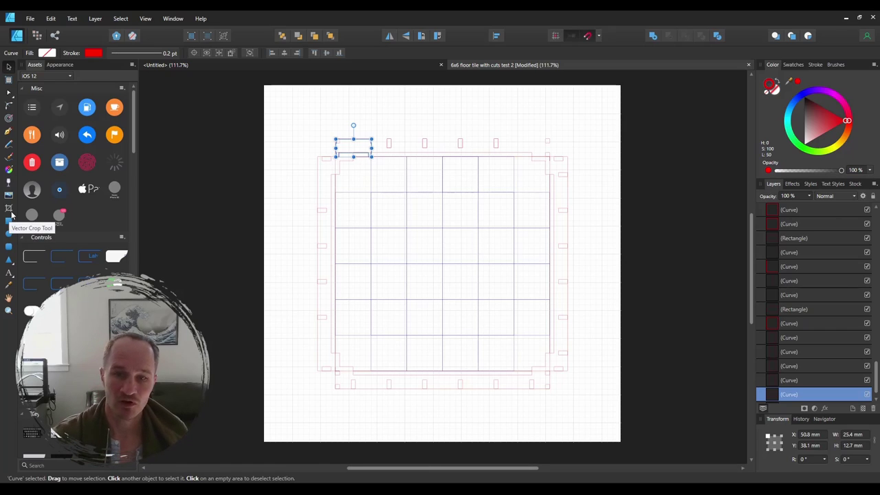
Step: Zoom to 200% on the frame's top-left corner
{"action": "left_click", "coordinate": [350, 112]}
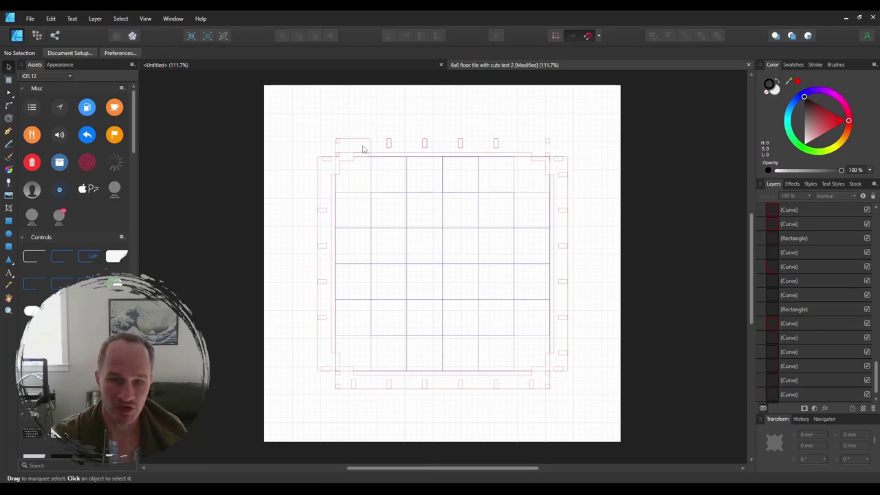
{"action": "scroll", "coordinate": [357, 152], "scroll_direction": "up", "scroll_amount": 2}
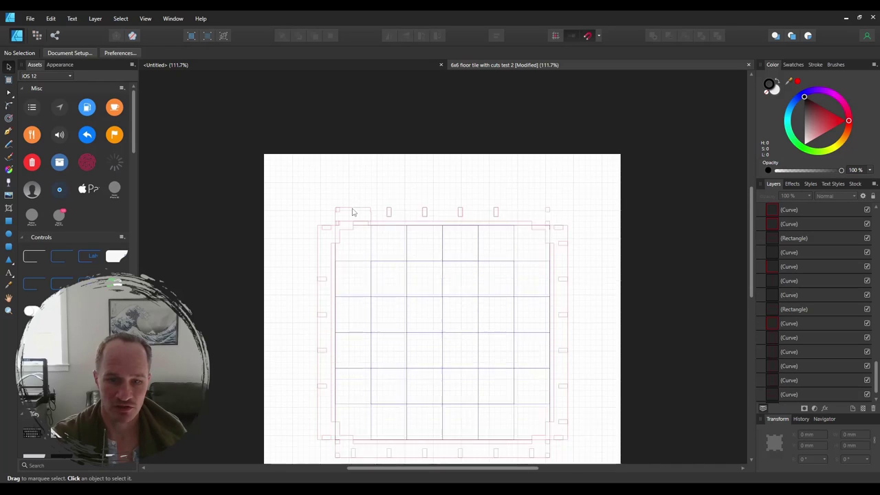
{"action": "left_click", "coordinate": [10, 312]}
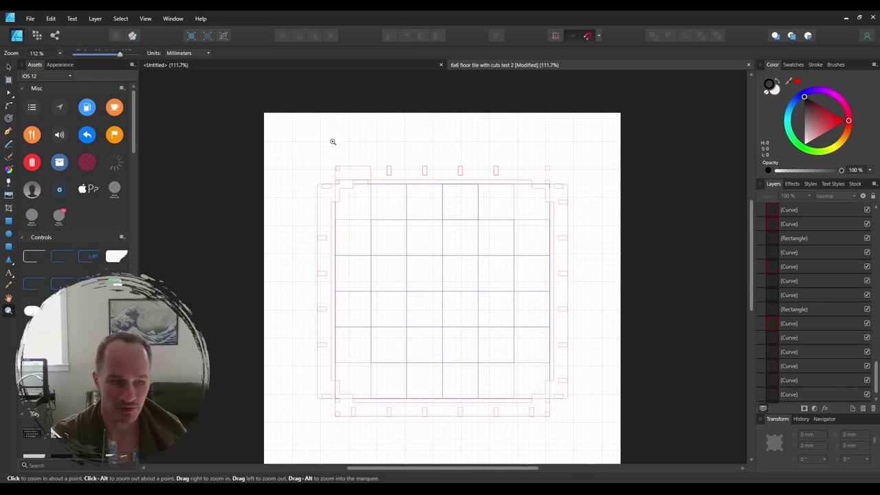
{"action": "left_click", "coordinate": [352, 173]}
{"action": "left_click", "coordinate": [351, 173]}
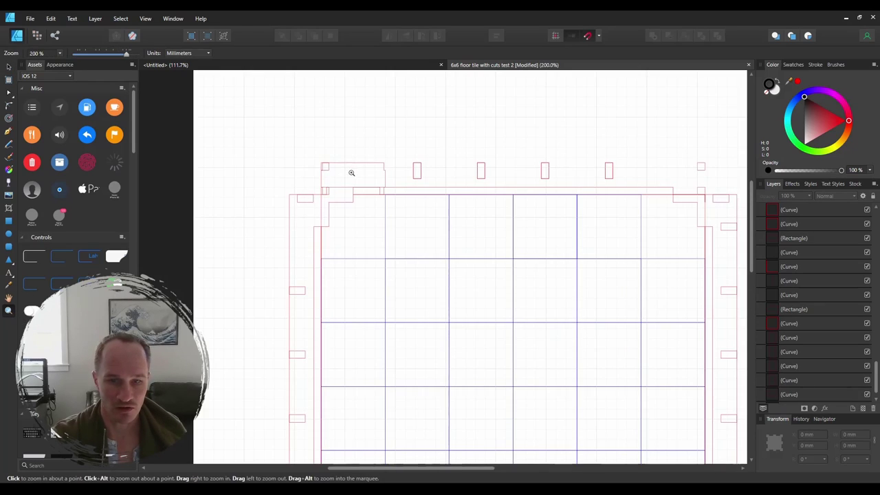
{"action": "left_click", "coordinate": [9, 67]}
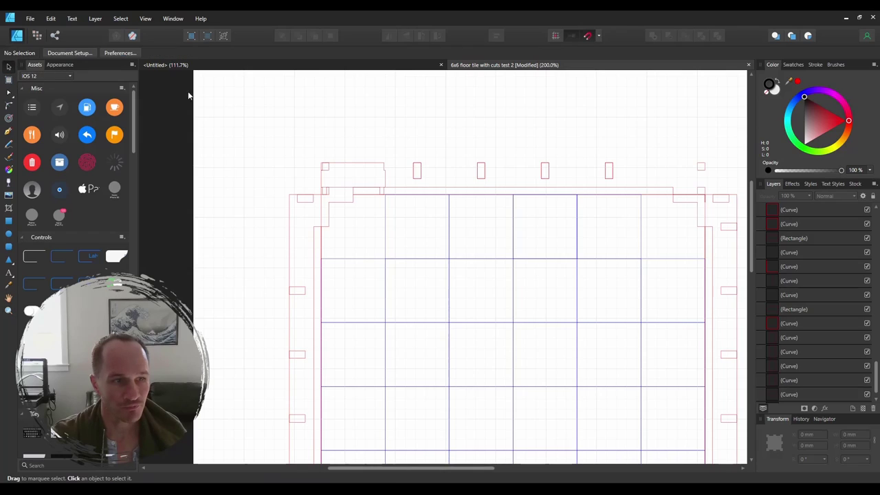
Step: Bring the short top-left border piece back to the full 152.4 mm strip
{"action": "left_click", "coordinate": [353, 165]}
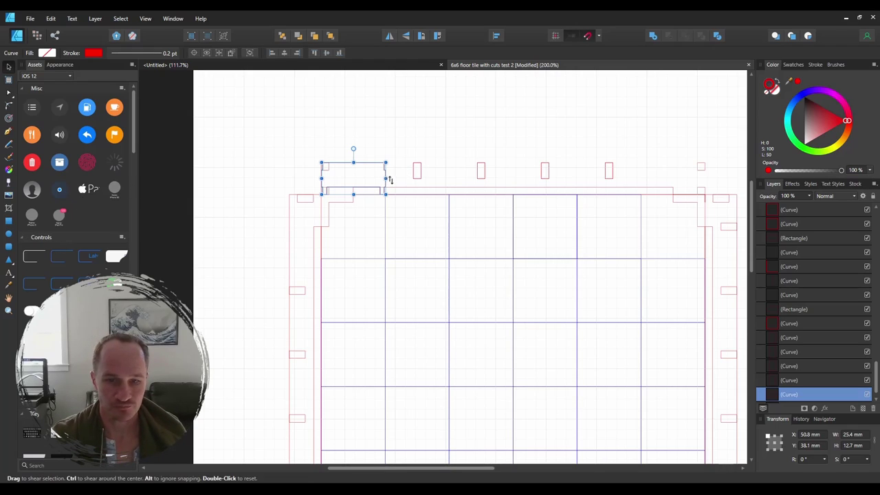
{"action": "left_click_drag", "start_coordinate": [386, 179], "coordinate": [700, 178]}
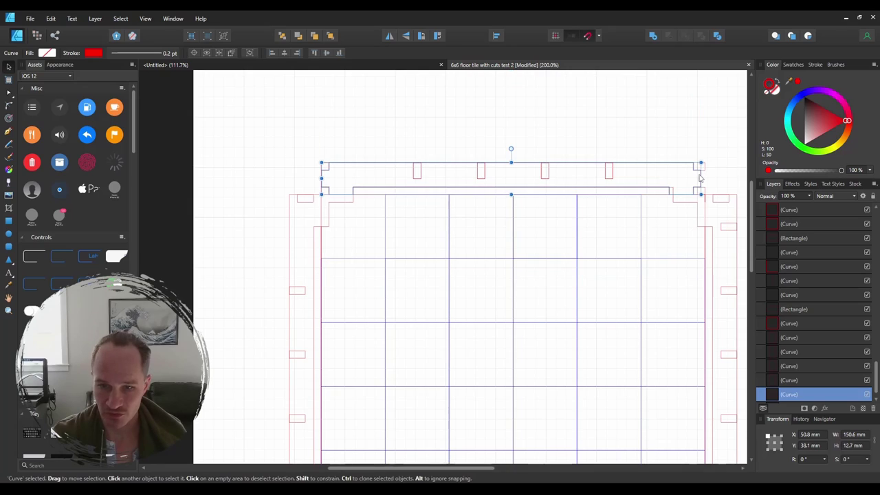
{"action": "key", "text": "ctrl+z"}
{"action": "left_click", "coordinate": [534, 116]}
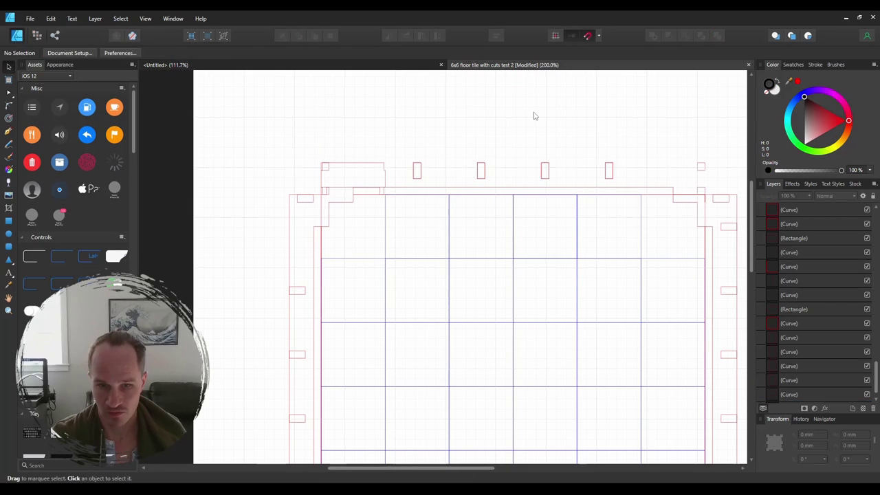
{"action": "key", "text": "ctrl+shift+z"}
{"action": "left_click", "coordinate": [534, 116]}
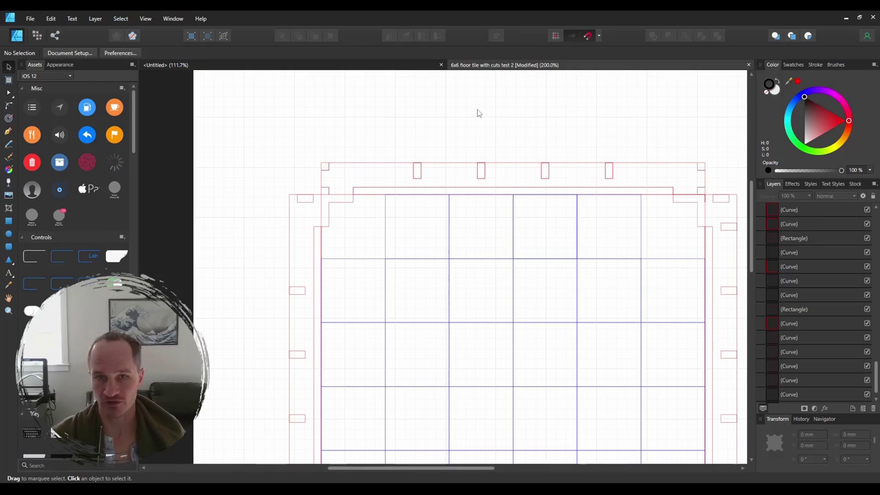
{"action": "scroll", "coordinate": [502, 160], "scroll_direction": "down", "scroll_amount": 3}
{"action": "scroll", "coordinate": [409, 259], "scroll_direction": "up", "scroll_amount": 3}
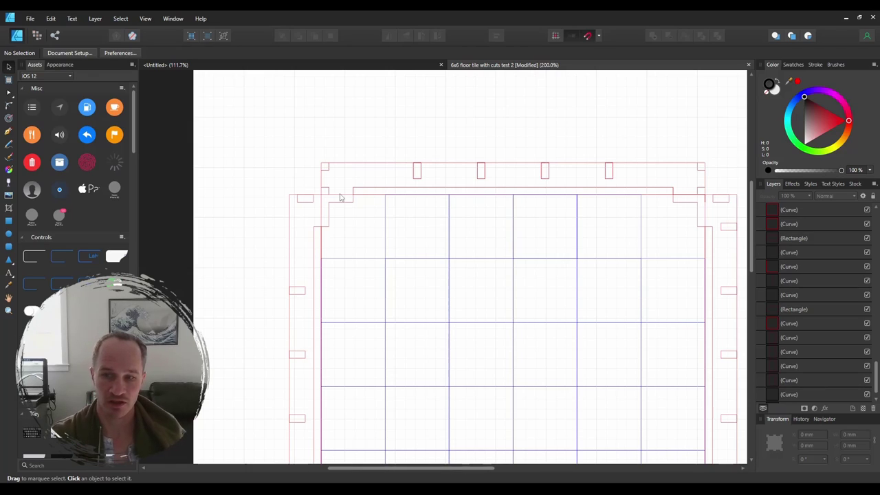
Step: Nudge the top border strip down and shift the tall 12.7 × 152.4 mm left side pieces
{"action": "left_click", "coordinate": [379, 167]}
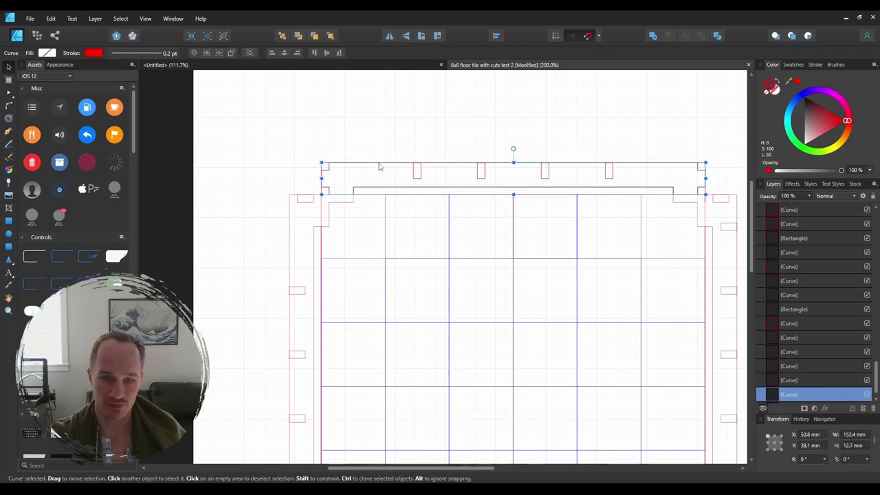
{"action": "left_click_drag", "start_coordinate": [379, 169], "coordinate": [377, 172]}
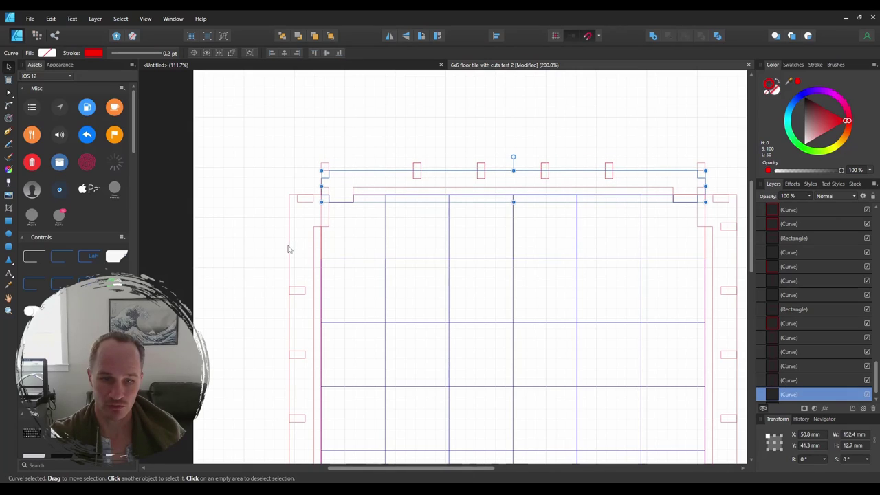
{"action": "left_click_drag", "start_coordinate": [289, 249], "coordinate": [297, 248]}
{"action": "left_click", "coordinate": [255, 227]}
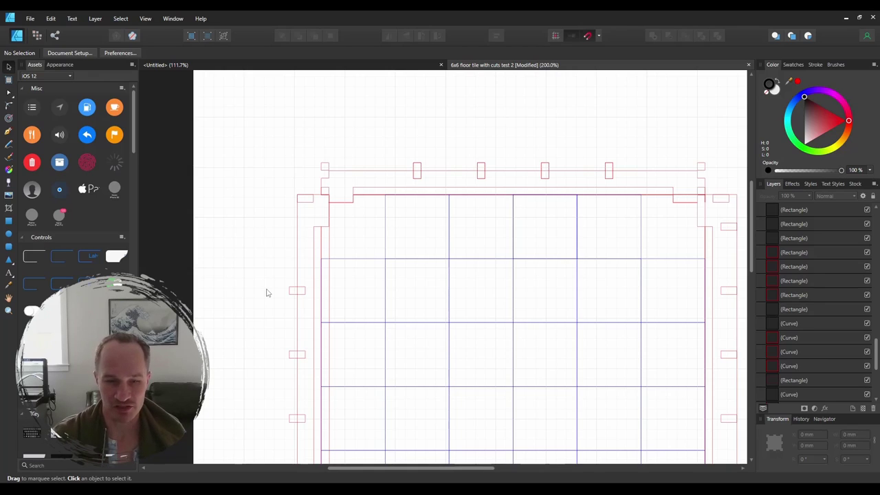
{"action": "left_click_drag", "start_coordinate": [301, 227], "coordinate": [290, 230]}
{"action": "left_click", "coordinate": [230, 170]}
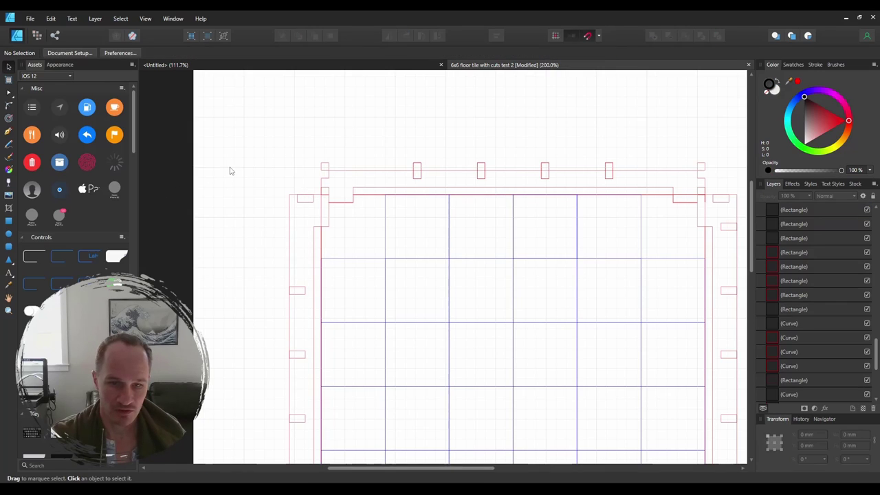
{"action": "left_click", "coordinate": [383, 173]}
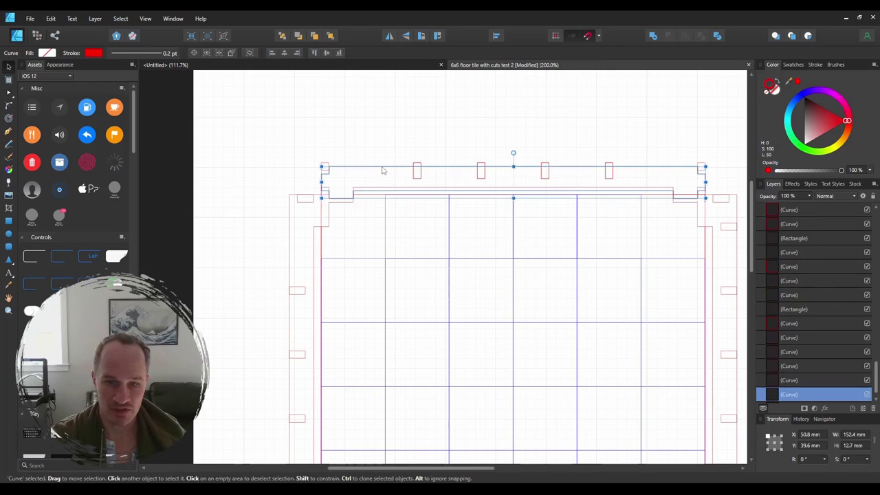
{"action": "left_click", "coordinate": [324, 135]}
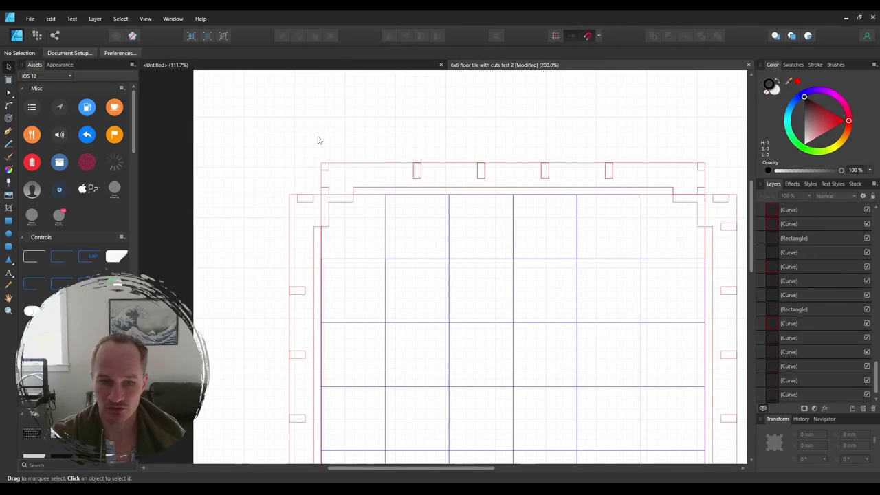
Step: Drag the topmost right-edge tab rectangle down toward the frame's bottom corner
{"action": "scroll", "coordinate": [272, 222], "scroll_direction": "down", "scroll_amount": 3}
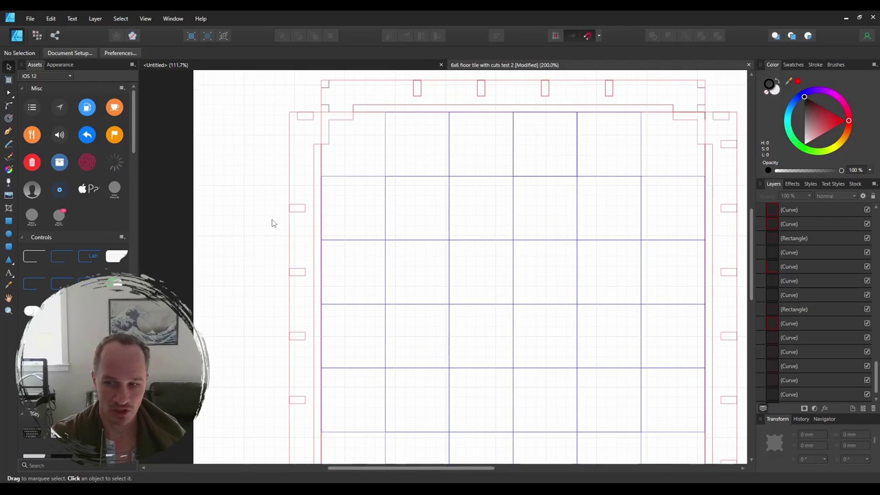
{"action": "scroll", "coordinate": [272, 221], "scroll_direction": "up", "scroll_amount": 3}
{"action": "left_click", "coordinate": [729, 215]}
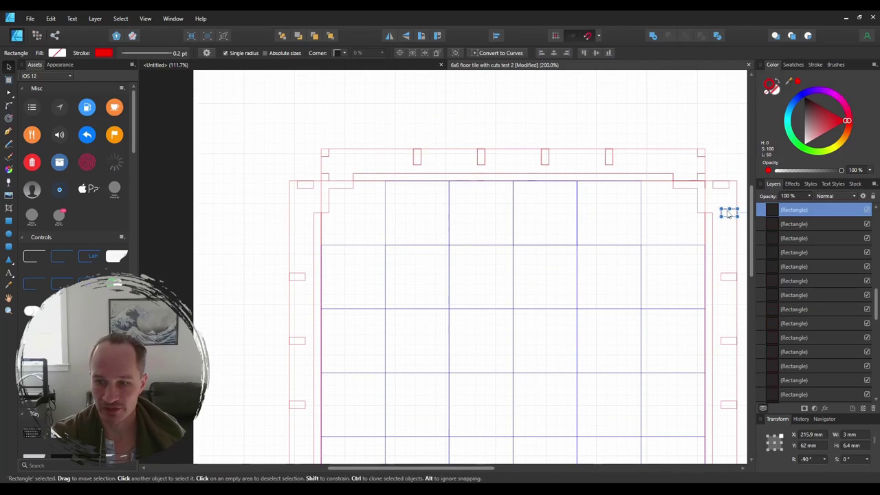
{"action": "left_click_drag", "start_coordinate": [728, 215], "coordinate": [728, 276]}
{"action": "scroll", "coordinate": [714, 227], "scroll_direction": "down", "scroll_amount": 3}
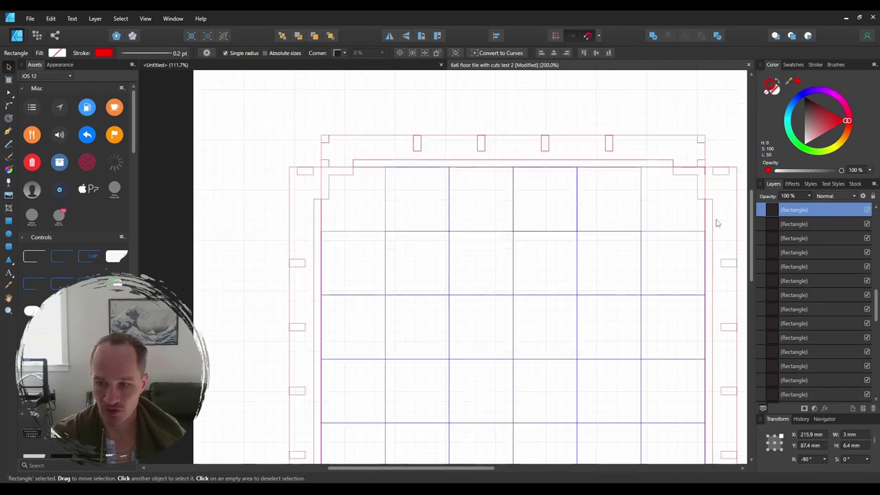
{"action": "scroll", "coordinate": [719, 258], "scroll_direction": "down", "scroll_amount": 2}
{"action": "left_click_drag", "start_coordinate": [728, 98], "coordinate": [732, 360]}
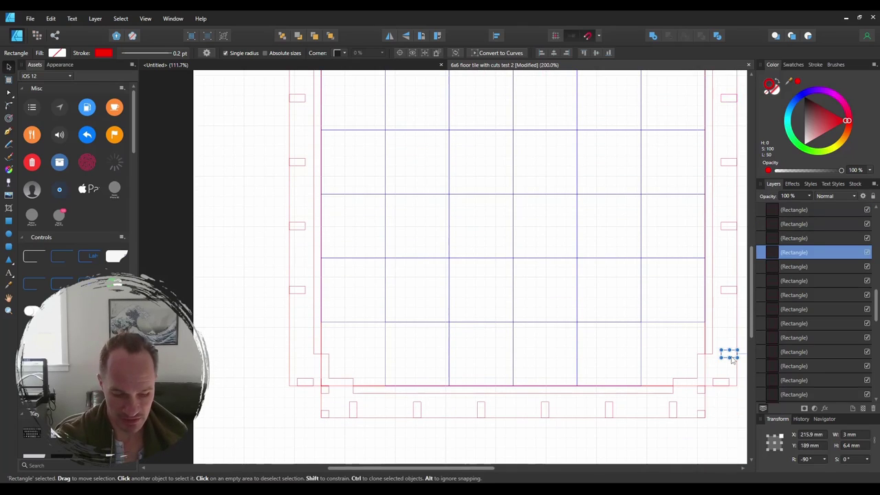